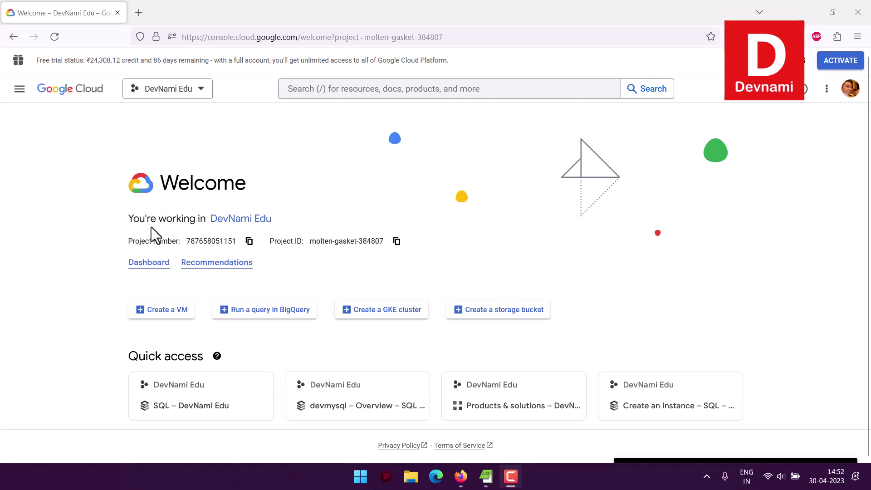
Open the full list of Google Cloud products from the welcome page in a new browser tab
drag(131, 219, 369, 238)
click(331, 205)
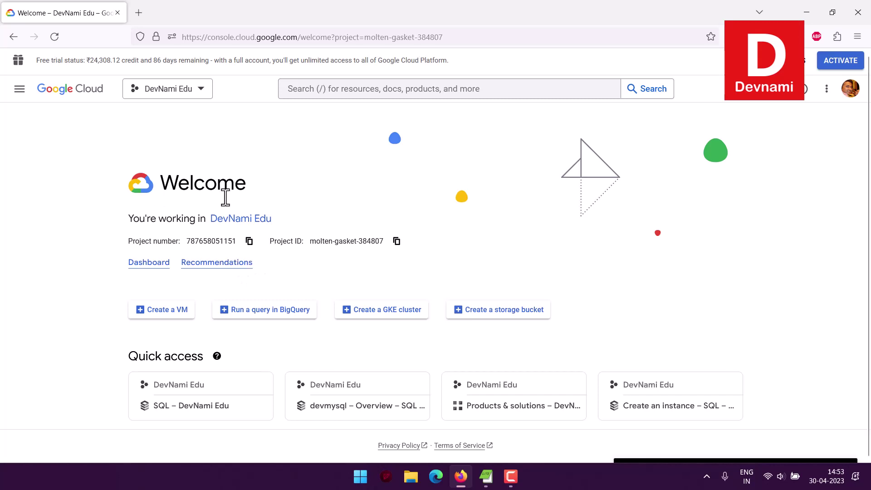
scroll(54, 176, down, 2)
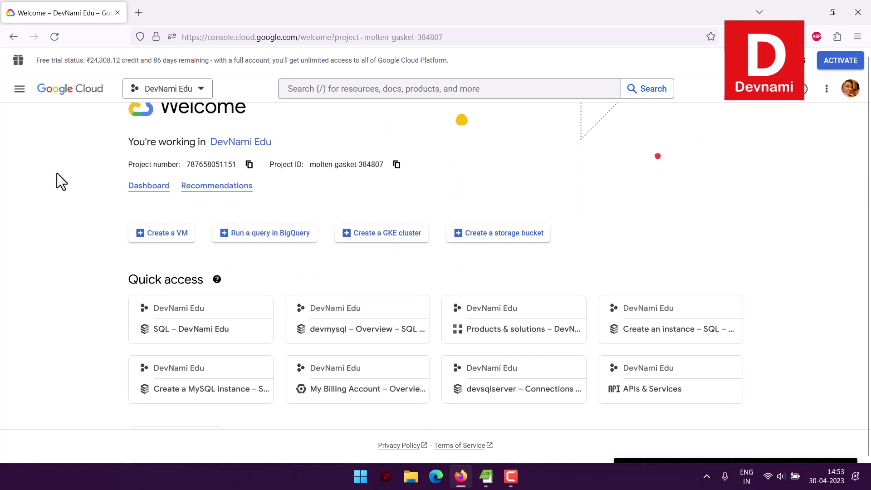
right_click(175, 420)
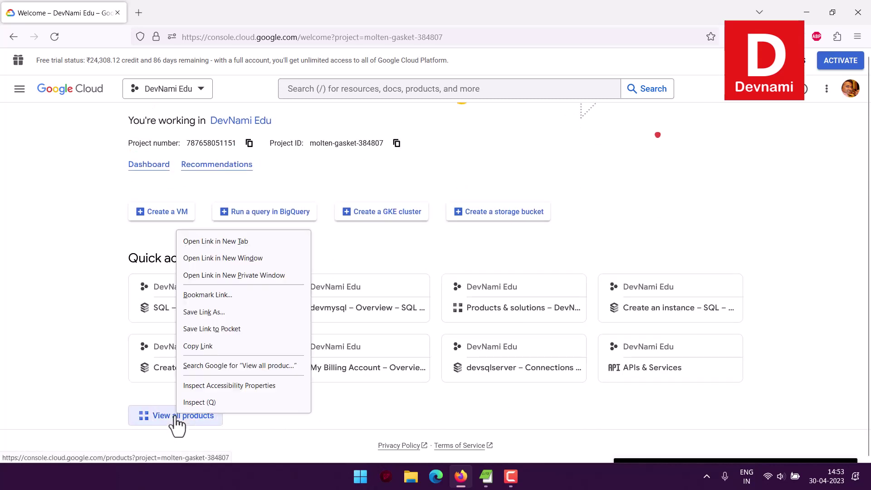
click(199, 240)
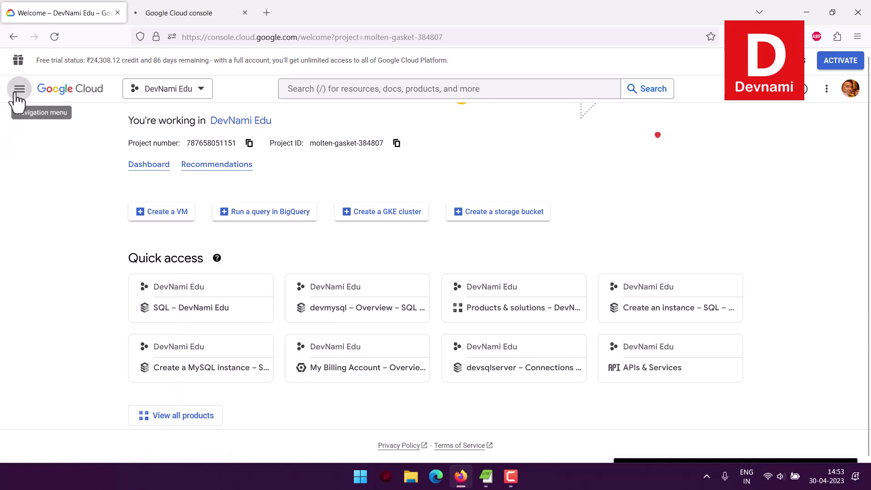
Look through the Compute Engine entries in the console's main navigation, including VM instances
click(19, 89)
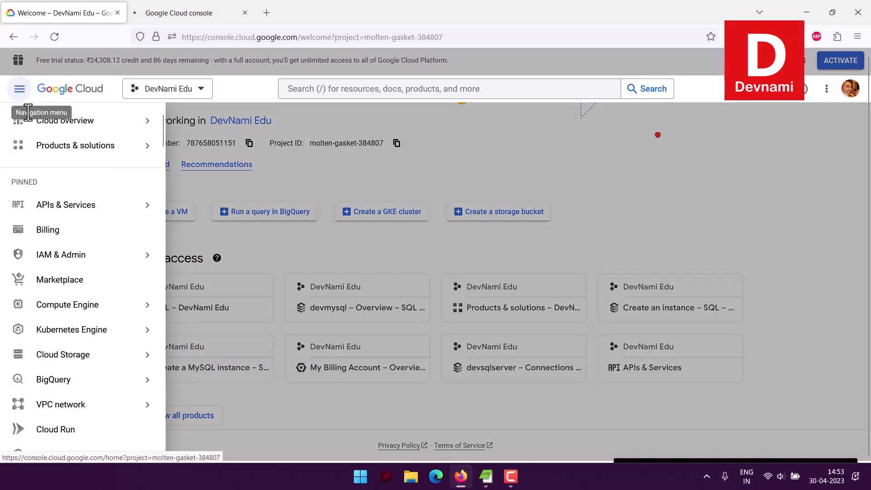
mouse_move(65, 313)
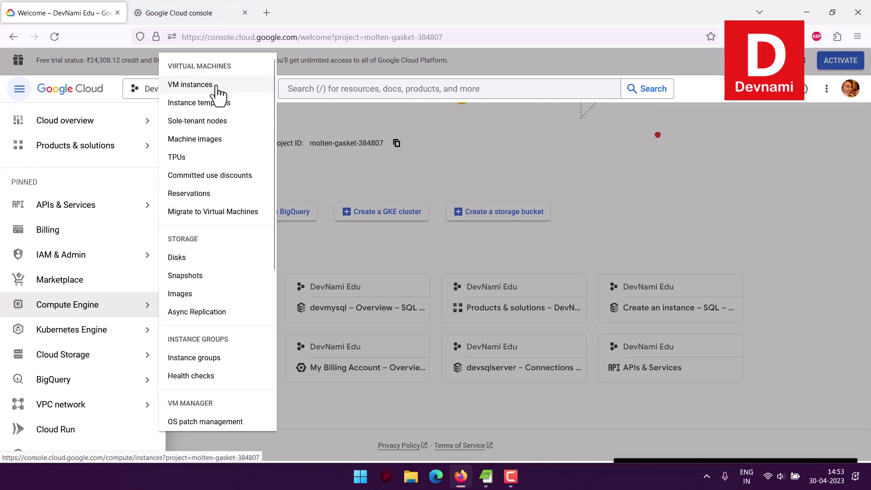
Open Compute Engine from the Compute category of the All products page
click(172, 13)
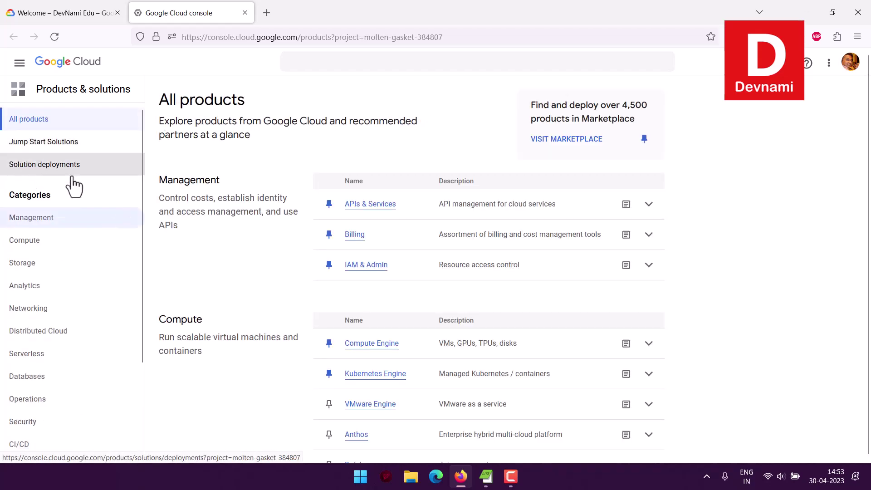
click(113, 250)
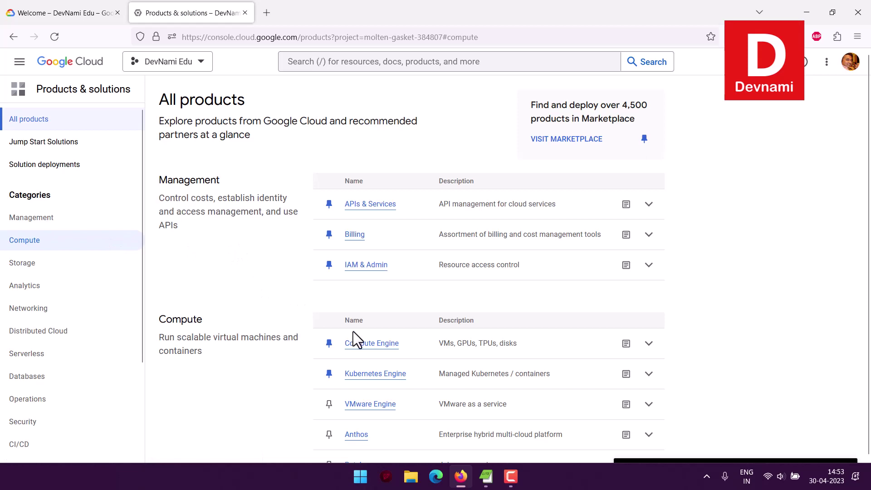
scroll(354, 335, down, 3)
click(373, 227)
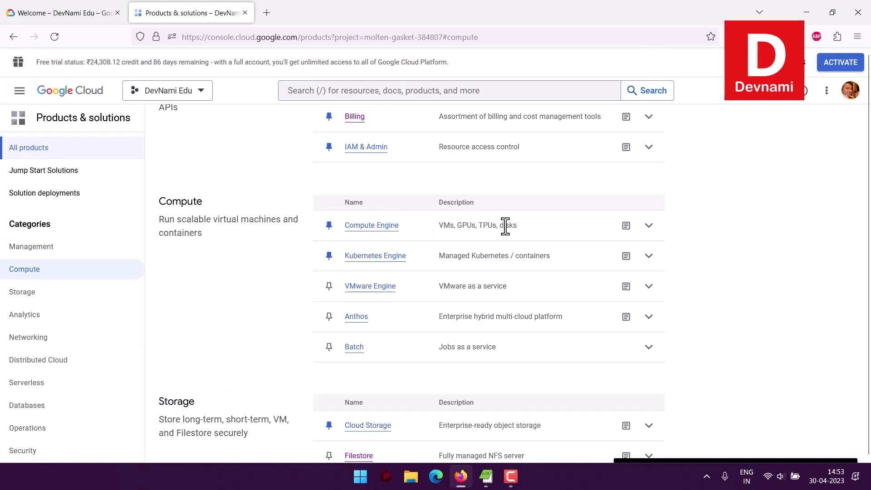
click(379, 227)
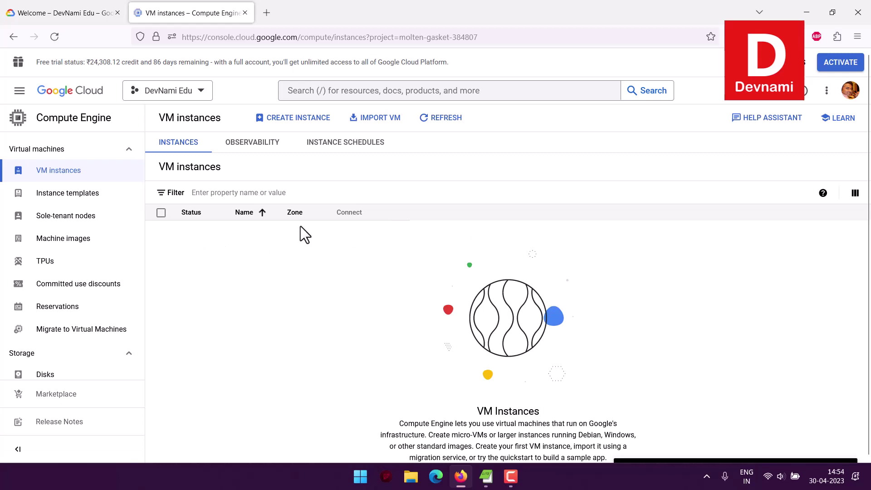
Start creating a new VM instance and name it devubuntu
scroll(348, 248, down, 1)
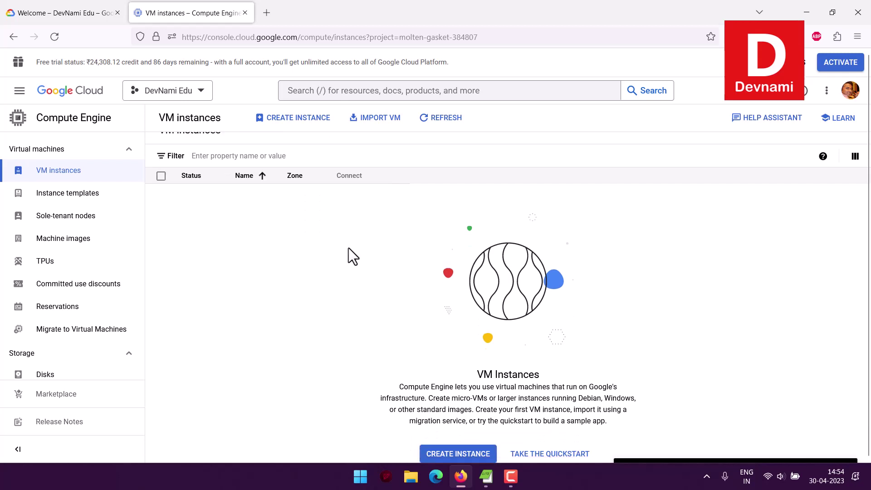
click(465, 454)
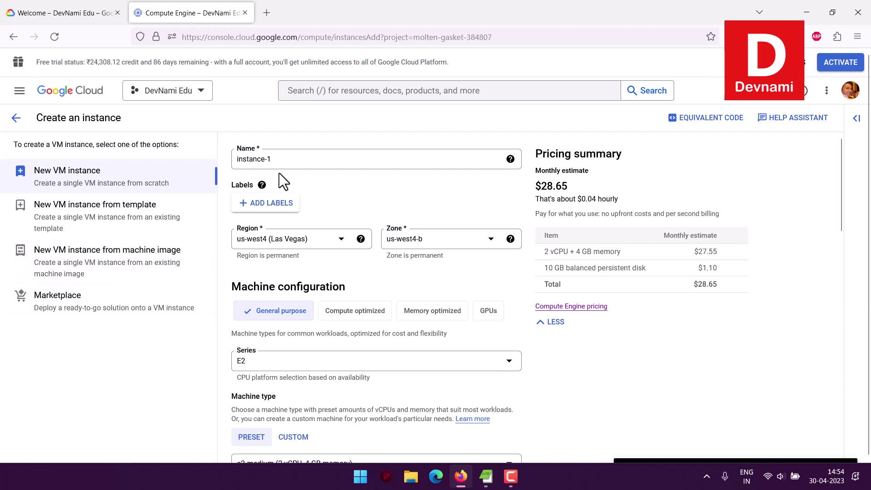
drag(272, 160, 218, 159)
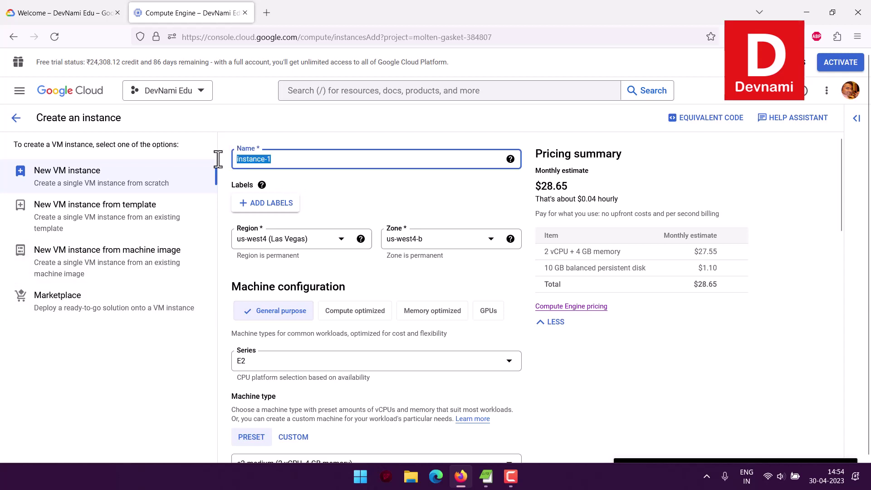
text(dev)
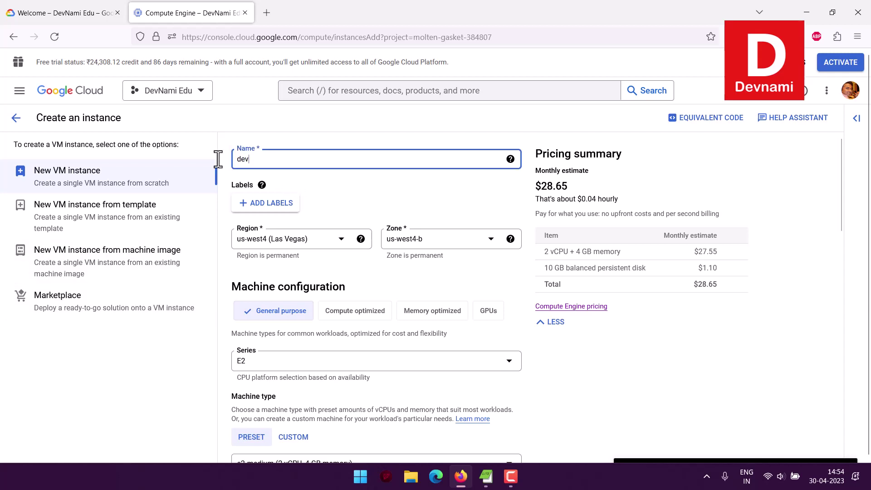
text(inst)
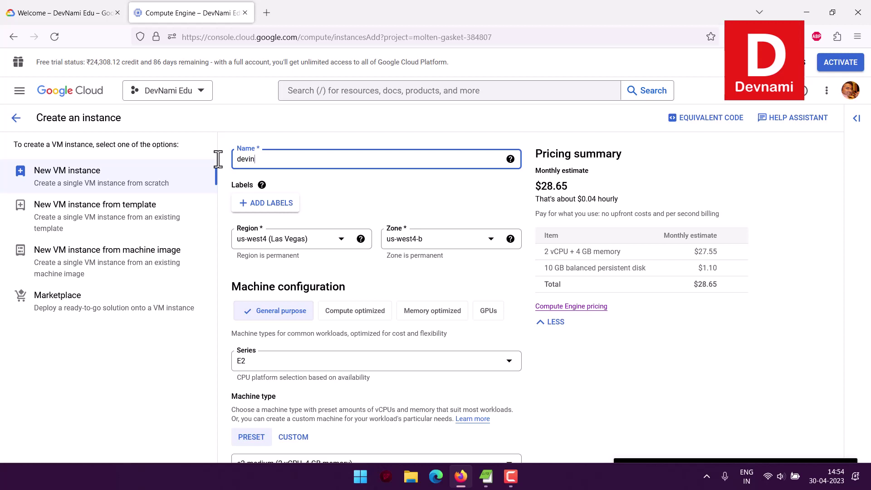
key(BackSpace)
key(BackSpace)
key(BackSpace)
key(BackSpace)
key(BackSpace)
text(devubuntu)
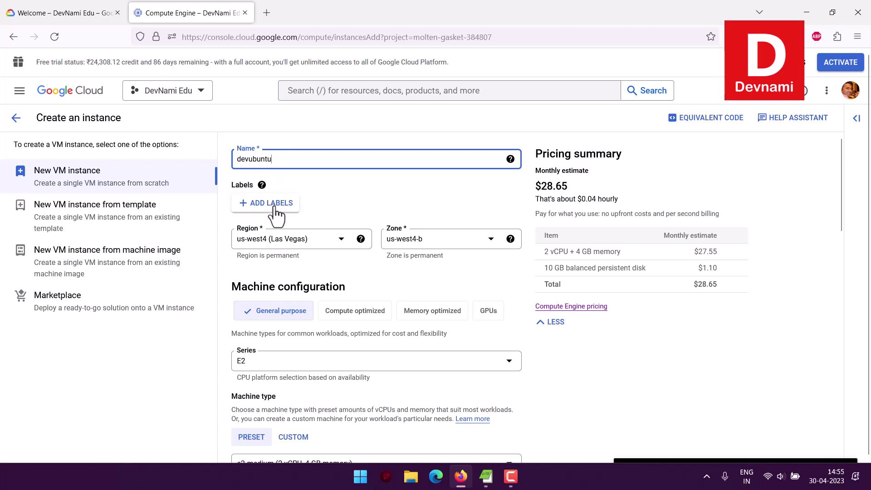
Try asia-south1 (Mumbai) as the instance's region to check its monthly price estimate
click(339, 241)
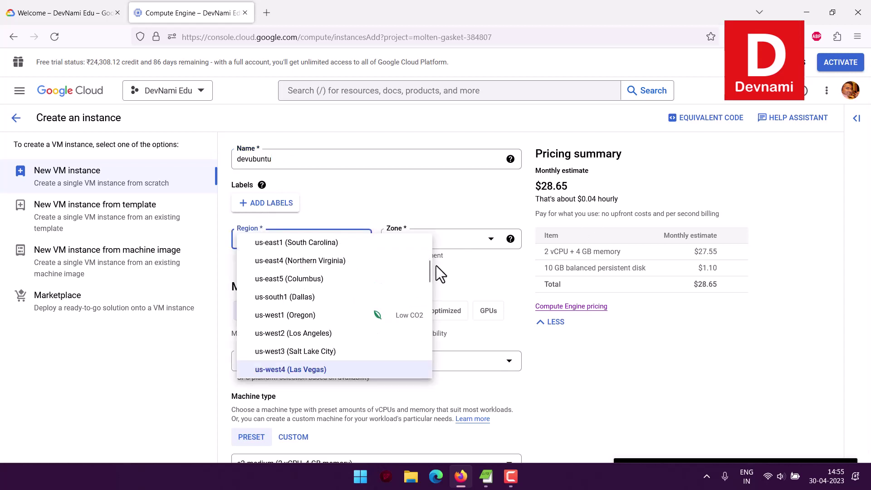
scroll(419, 275, up, 3)
scroll(418, 275, down, 6)
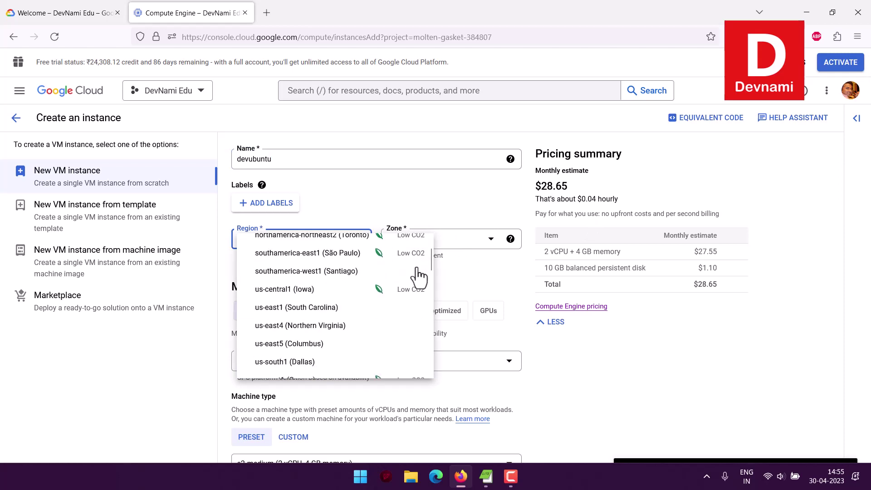
scroll(418, 274, down, 5)
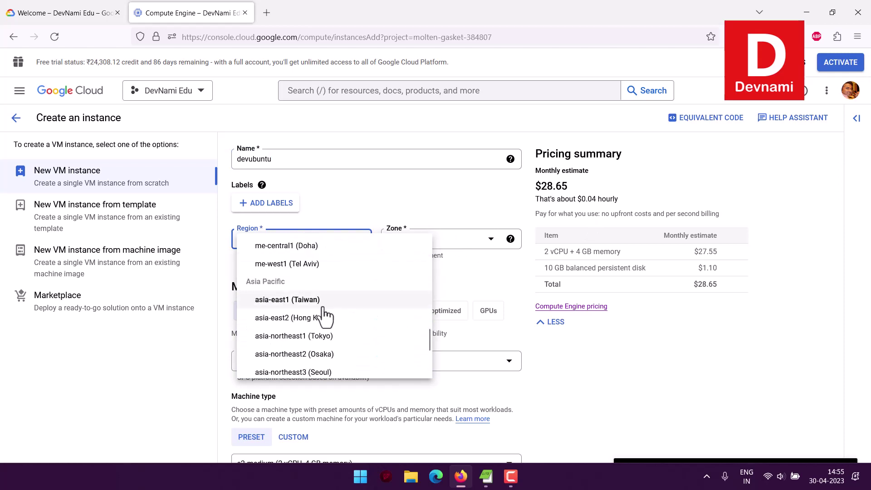
scroll(344, 347, down, 1)
scroll(345, 347, down, 1)
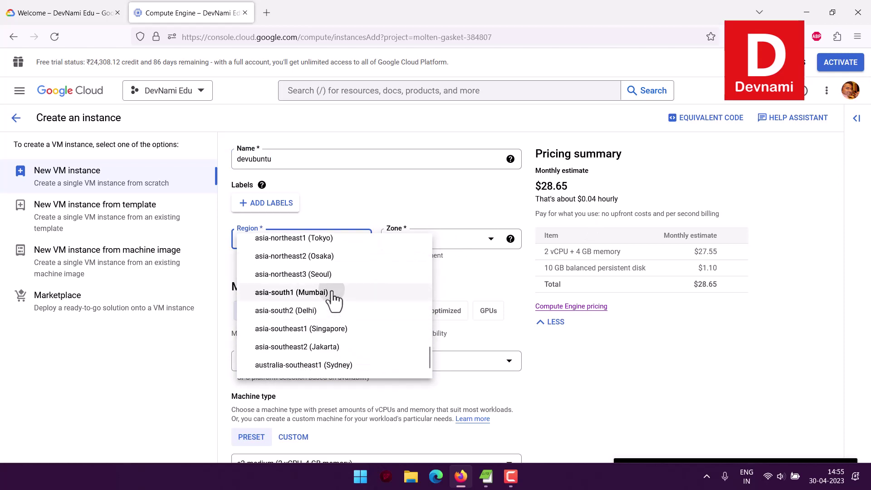
click(313, 295)
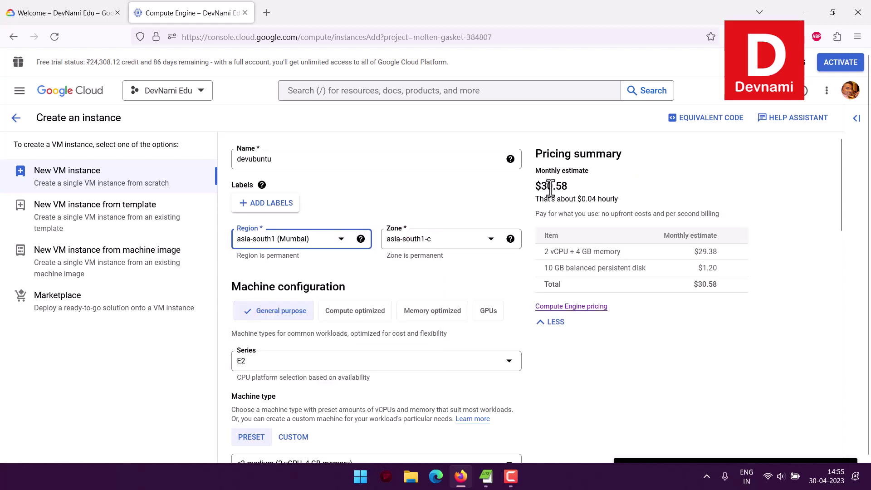
Try asia-southeast1 (Singapore) as the instance's region to compare its monthly price estimate
click(341, 240)
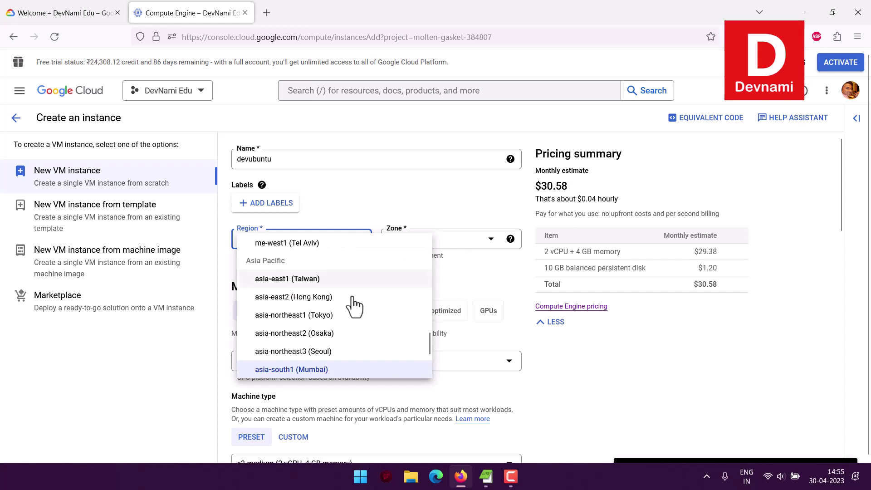
scroll(359, 308, down, 3)
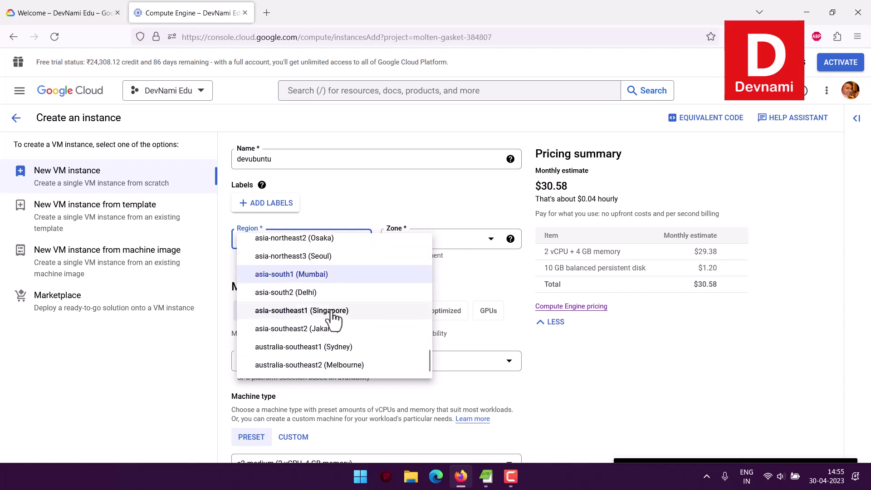
click(380, 309)
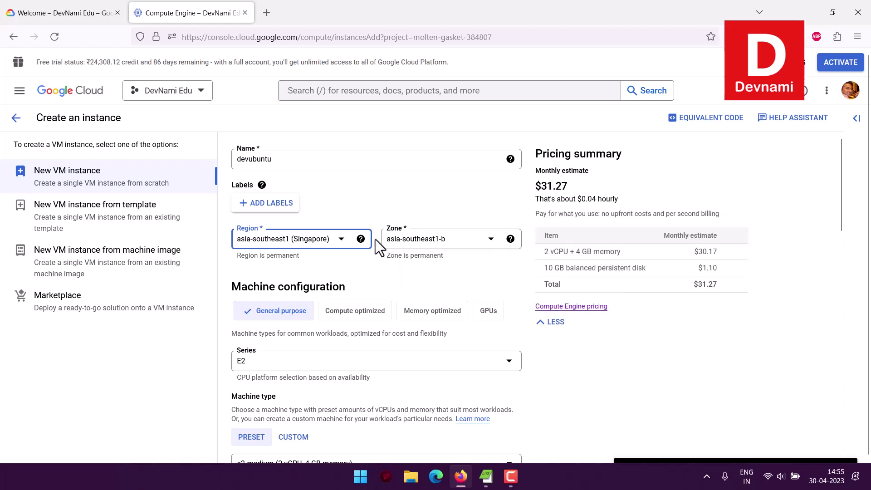
Try the European region europe-west6 (Zurich) for the instance to compare its monthly price estimate
click(343, 252)
scroll(386, 321, down, 2)
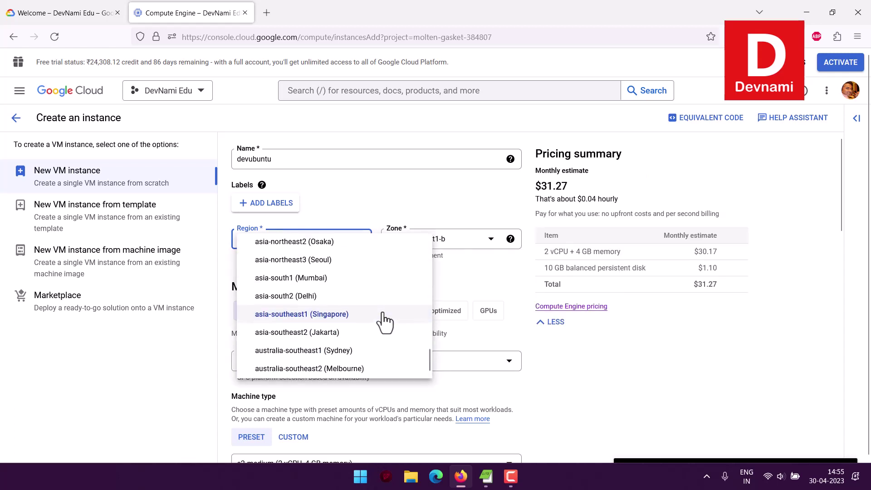
scroll(385, 320, up, 5)
scroll(385, 321, up, 2)
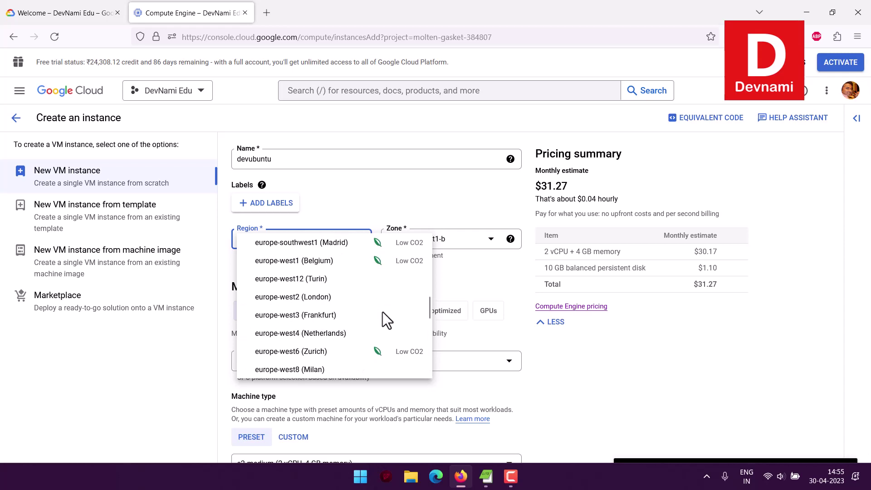
scroll(383, 312, down, 2)
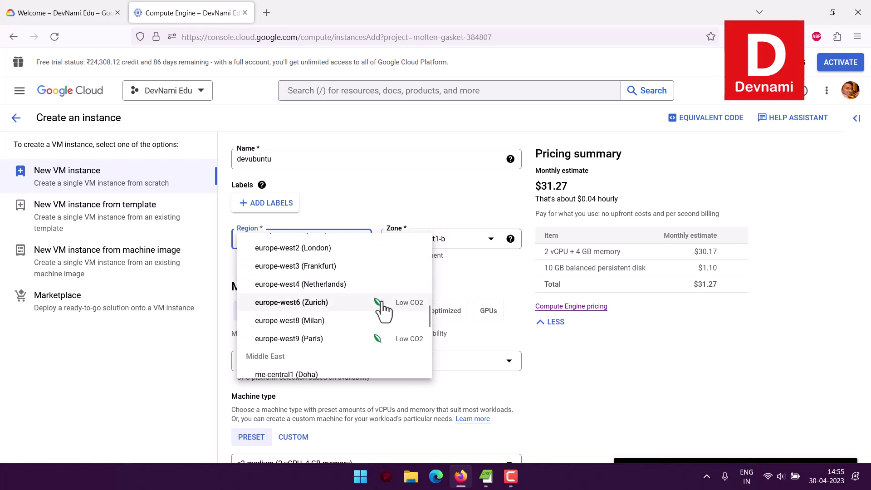
click(397, 315)
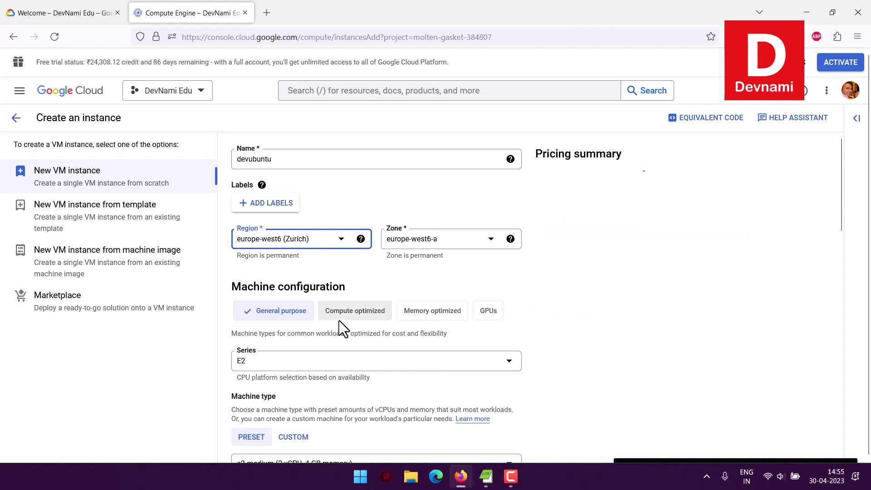
Try the American region us-south1 (Dallas) for the instance to compare its monthly price estimate
click(340, 241)
scroll(349, 296, up, 3)
scroll(349, 296, up, 4)
scroll(349, 296, down, 3)
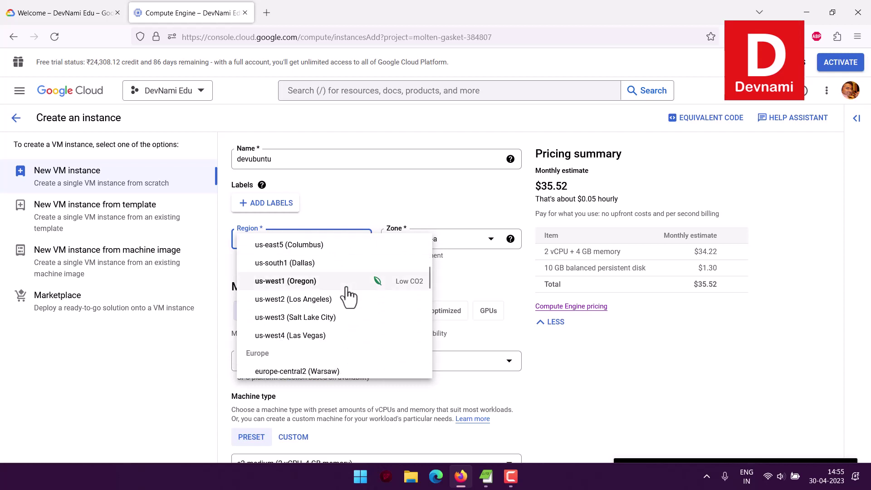
click(311, 263)
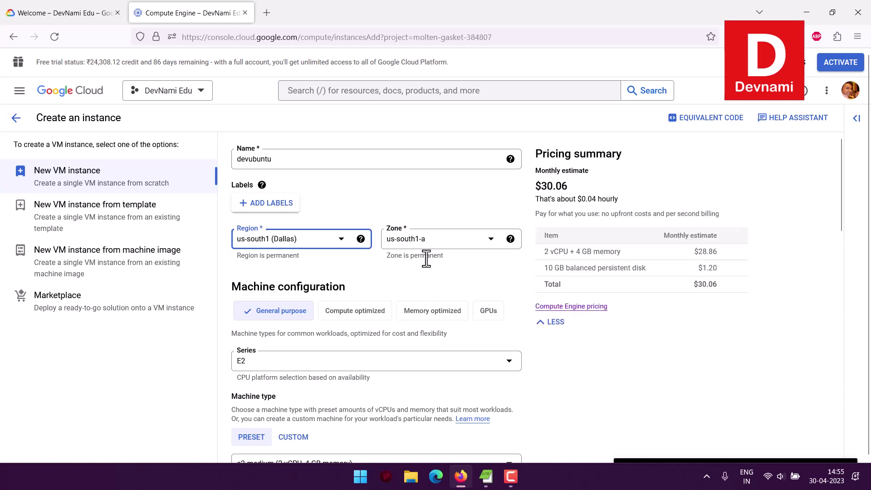
Set the instance's region to us-central1 (Iowa) and its zone to us-central1-c
click(341, 242)
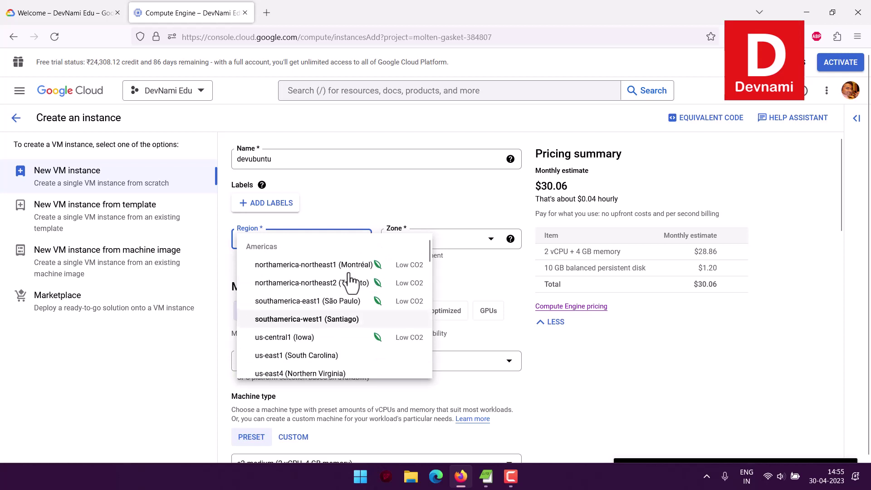
scroll(350, 282, down, 2)
scroll(350, 282, up, 2)
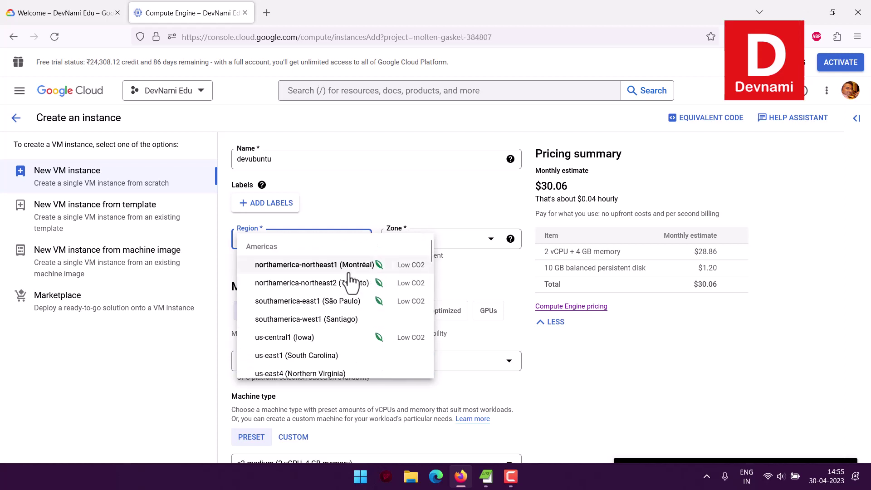
click(394, 335)
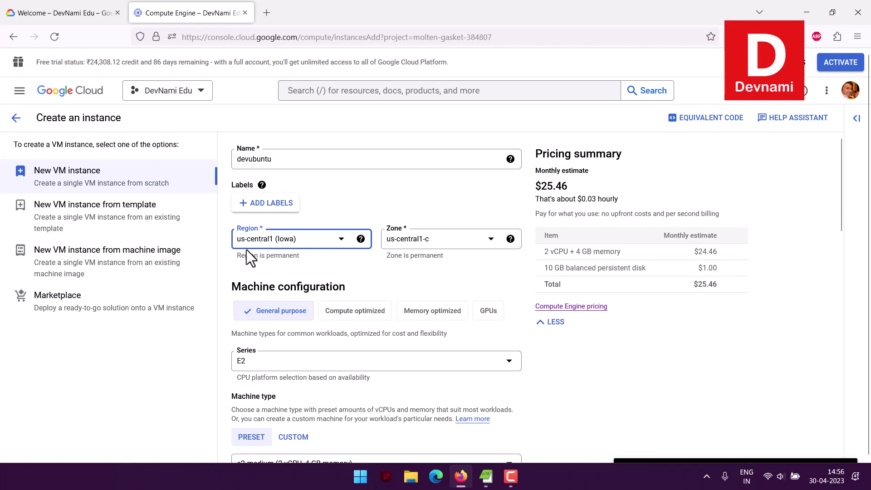
click(410, 245)
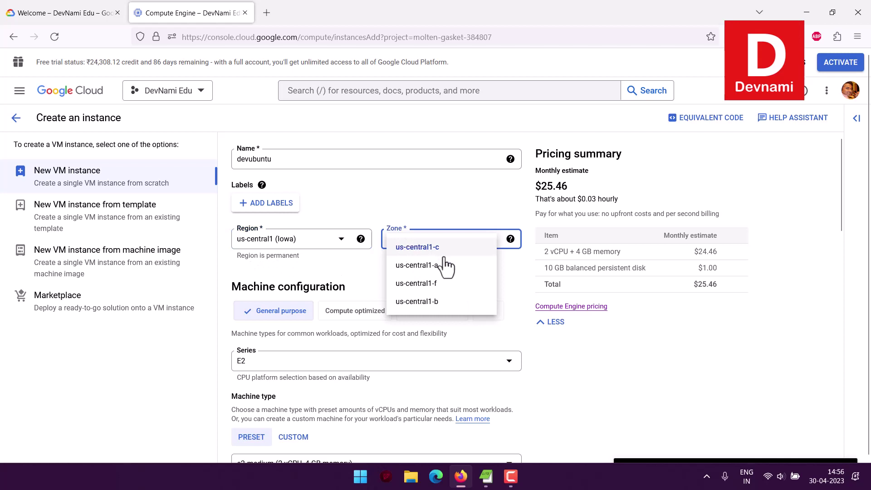
click(461, 252)
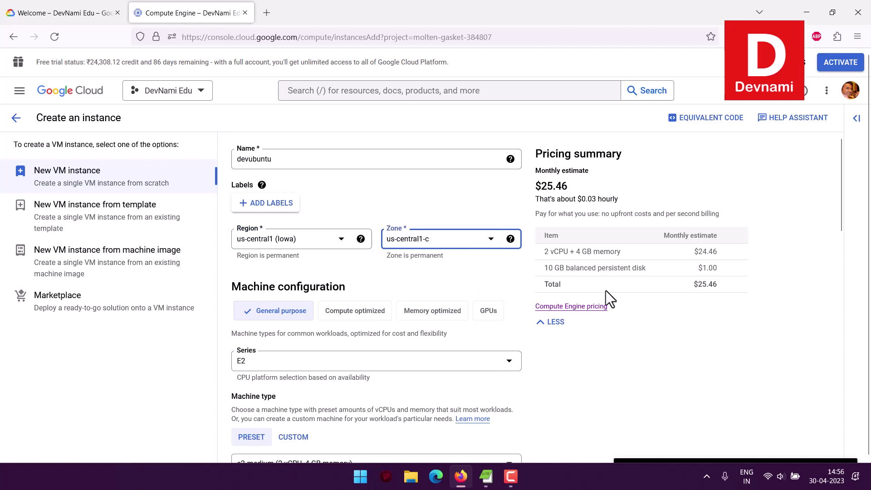
Examine the available general-purpose machine series and the preset machine types of the E2 series
scroll(722, 307, down, 2)
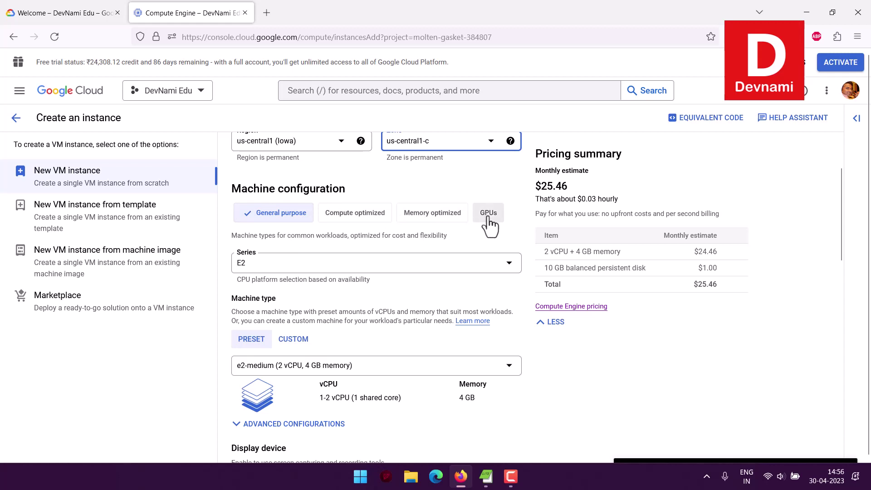
click(292, 265)
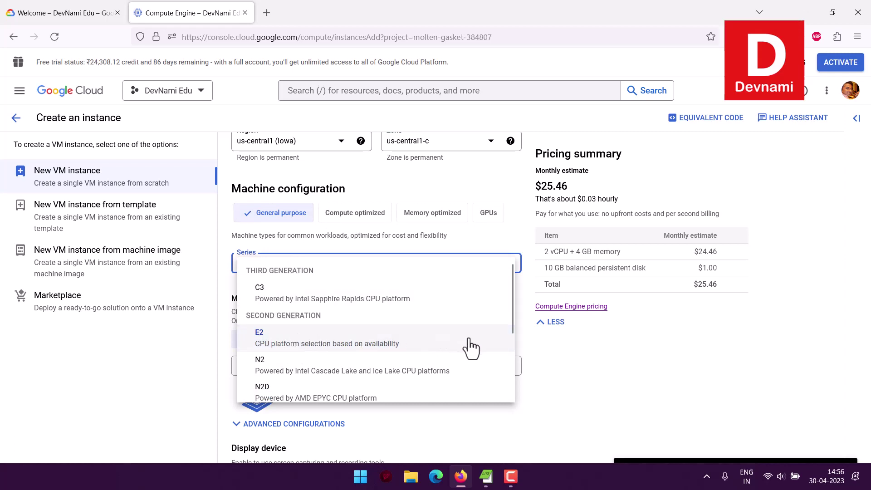
scroll(475, 348, down, 2)
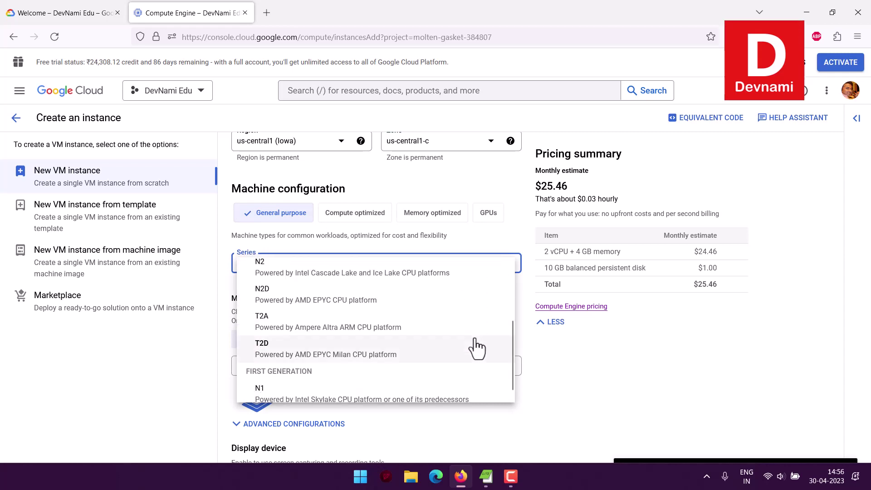
click(566, 351)
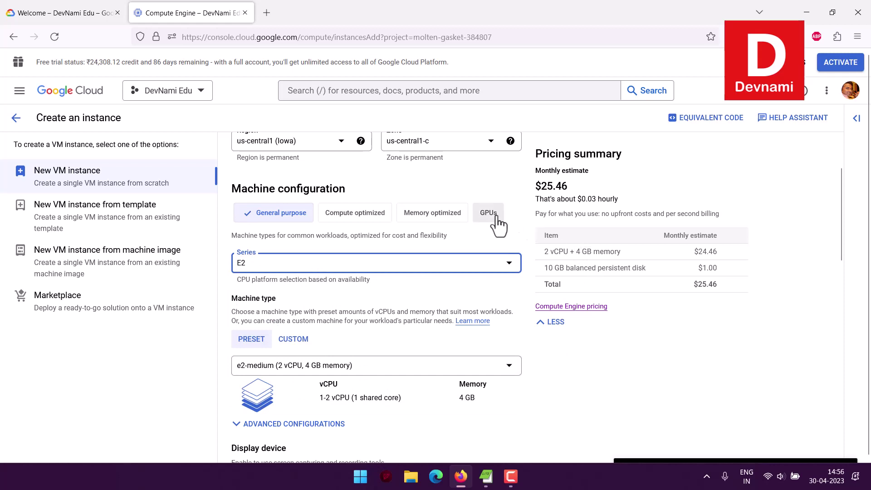
scroll(470, 269, down, 2)
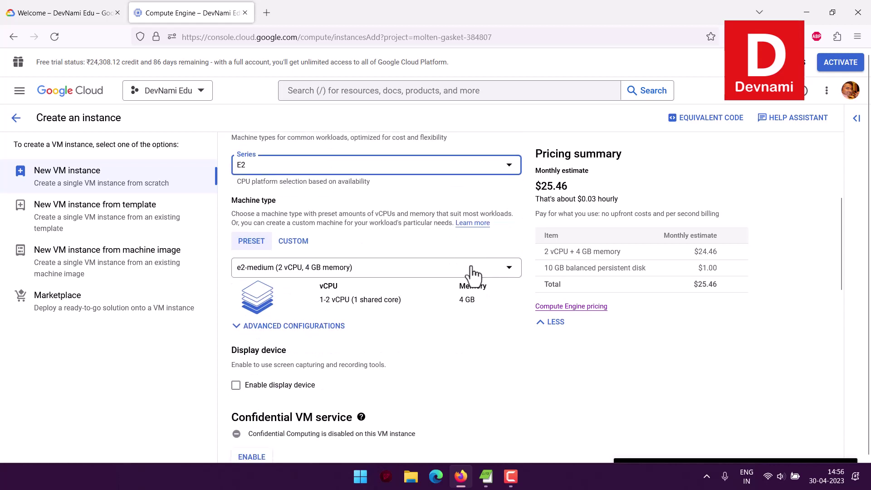
click(378, 272)
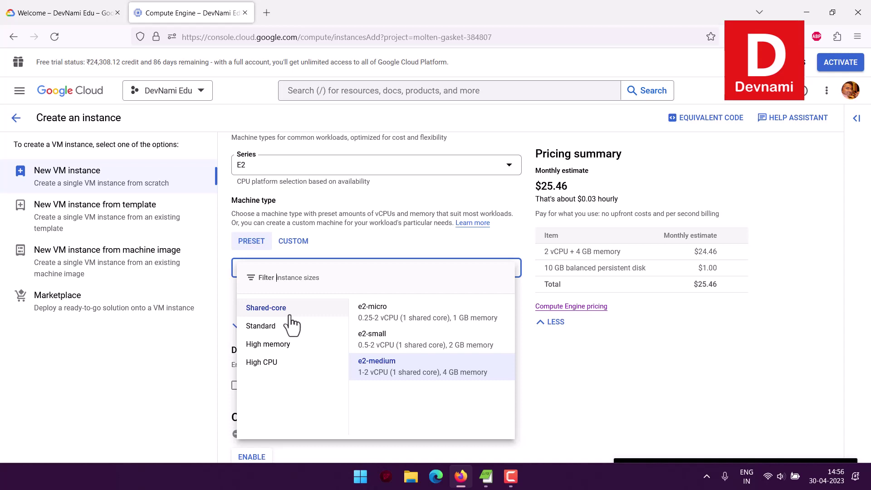
click(519, 230)
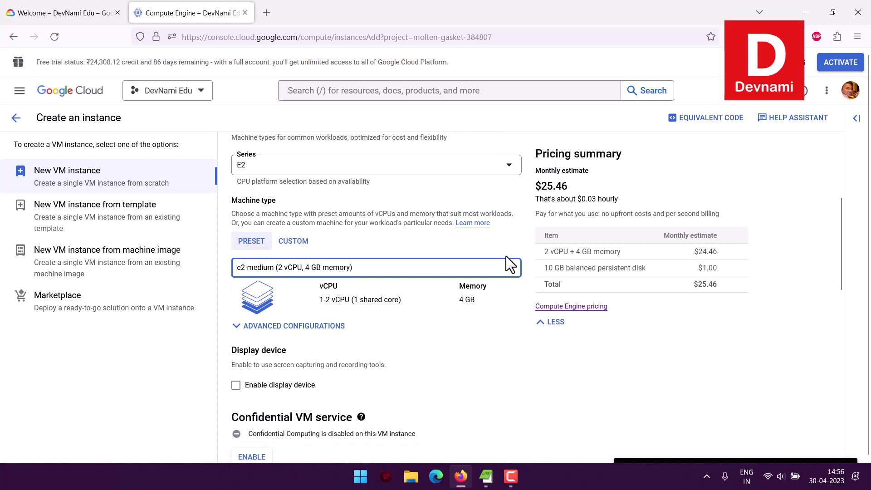
Read the display device, Confidential VM service and container descriptions, including the help text for the Confidential VM service
scroll(510, 263, down, 2)
drag(255, 267, 372, 263)
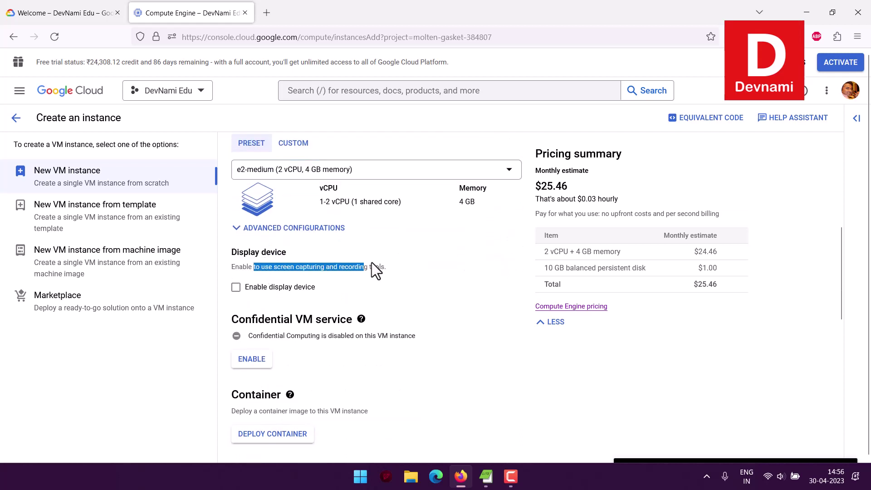
click(392, 262)
drag(231, 252, 395, 268)
click(248, 268)
click(336, 271)
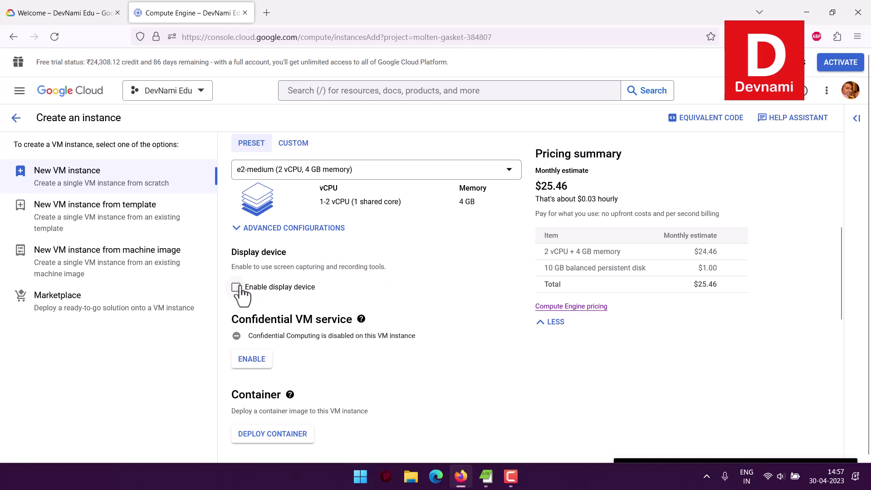
scroll(389, 287, down, 3)
drag(258, 173, 318, 173)
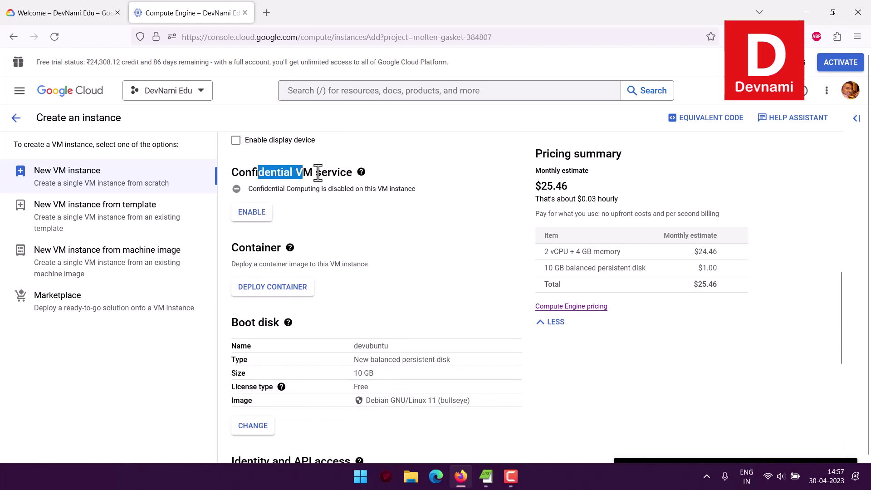
click(362, 172)
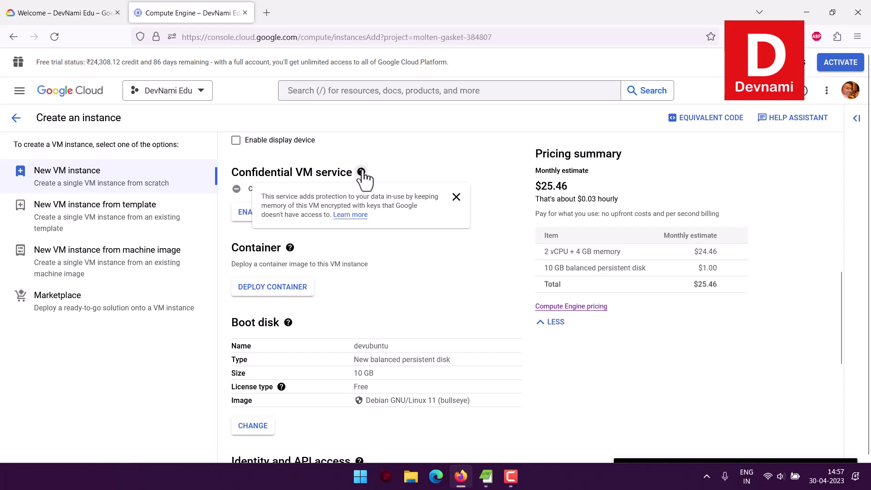
click(339, 268)
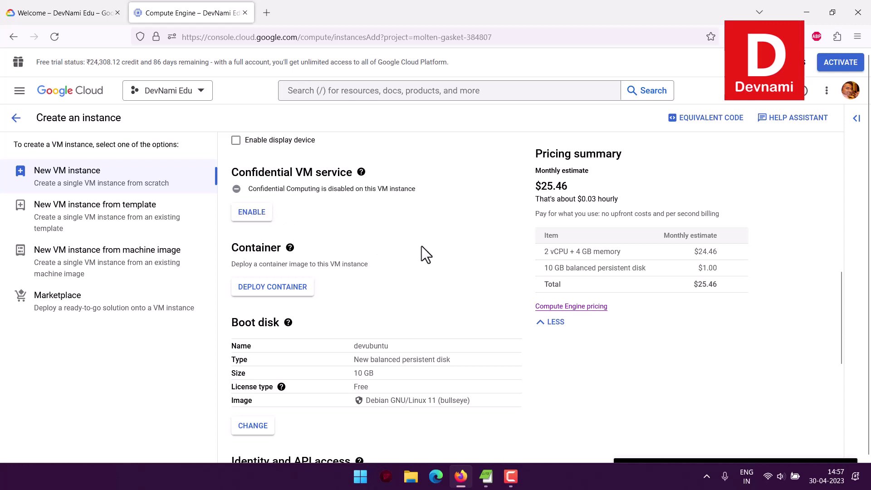
drag(296, 264, 354, 265)
click(408, 262)
Open the boot disk settings for editing and set the public image's operating system to Ubuntu
scroll(407, 262, down, 1)
scroll(408, 262, down, 1)
drag(232, 248, 470, 303)
click(479, 306)
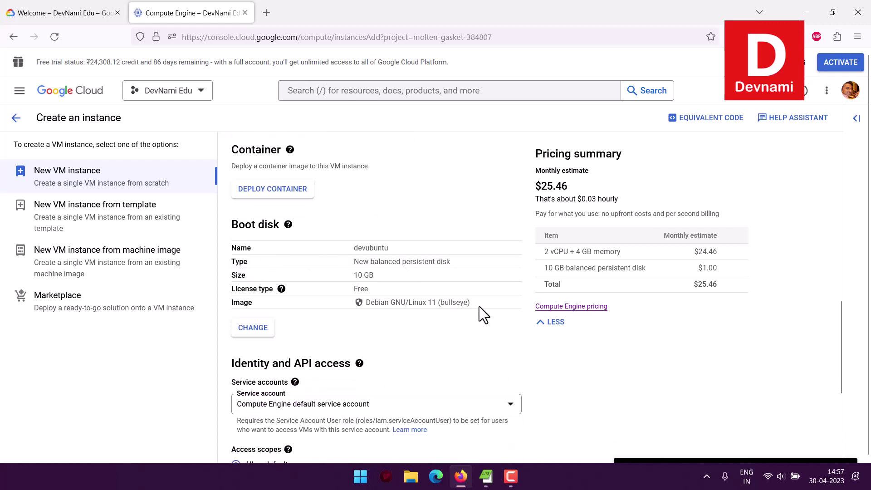
click(264, 328)
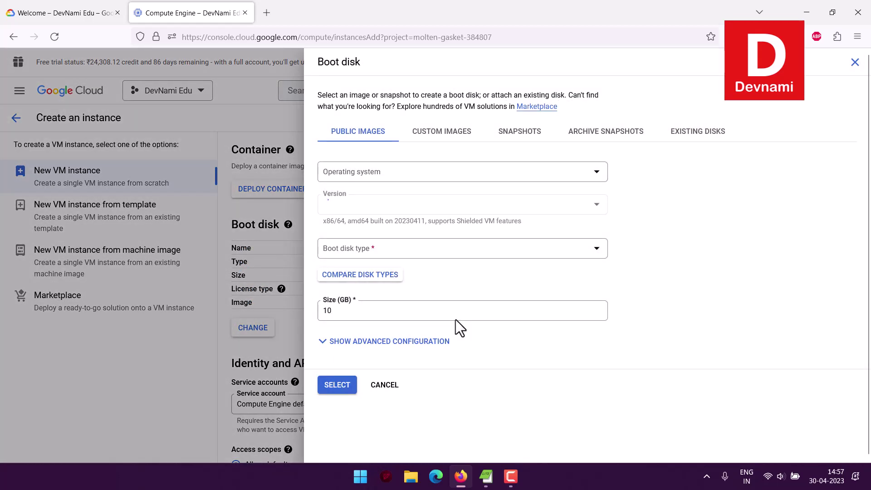
click(334, 172)
scroll(449, 249, down, 2)
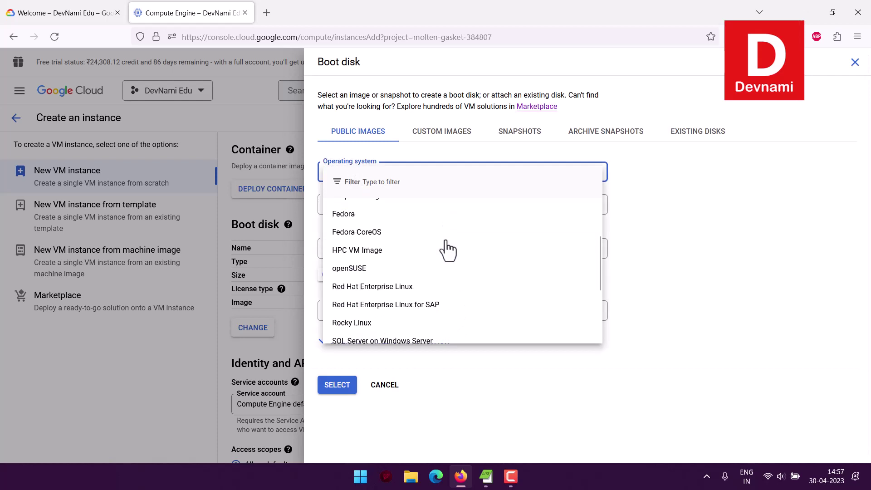
scroll(448, 250, down, 2)
click(447, 298)
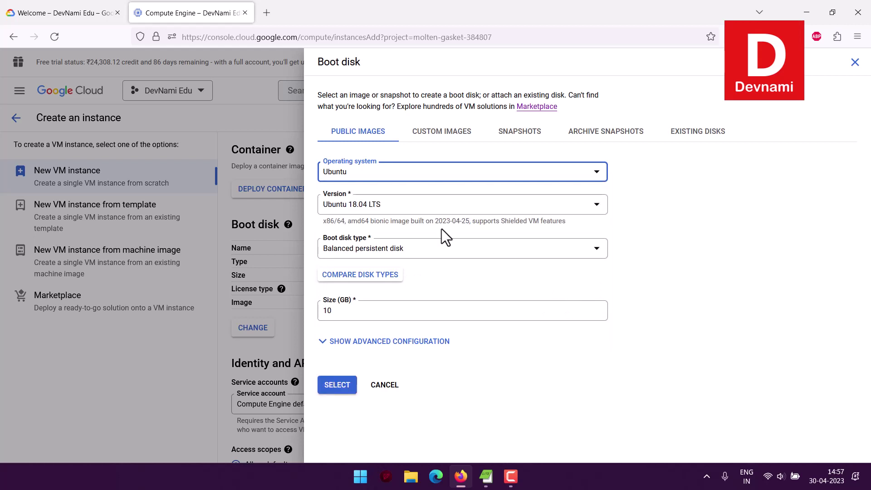
Set the boot disk version to the x86/64 image of Ubuntu 22.04 LTS Minimal and apply the boot disk settings
click(353, 214)
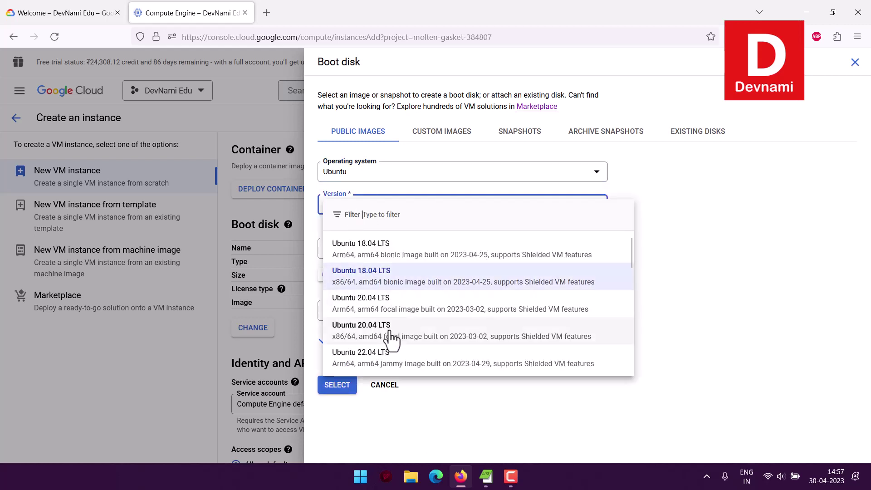
scroll(527, 317, down, 2)
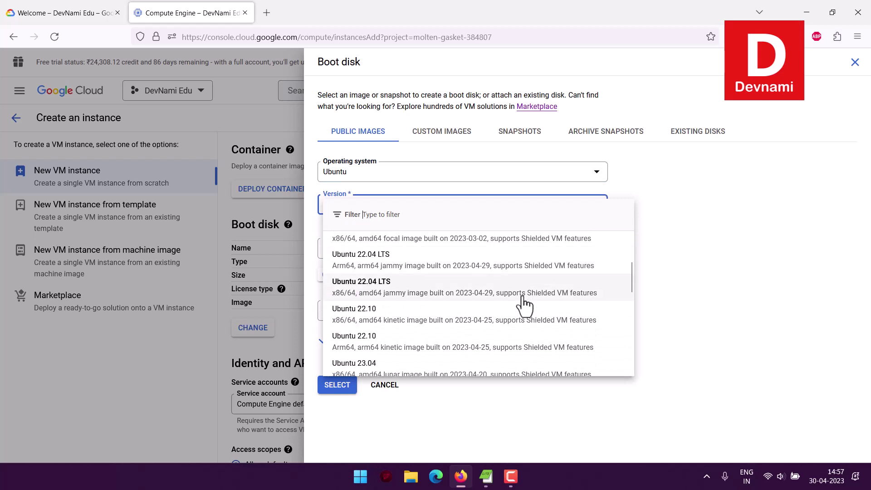
scroll(524, 305, up, 1)
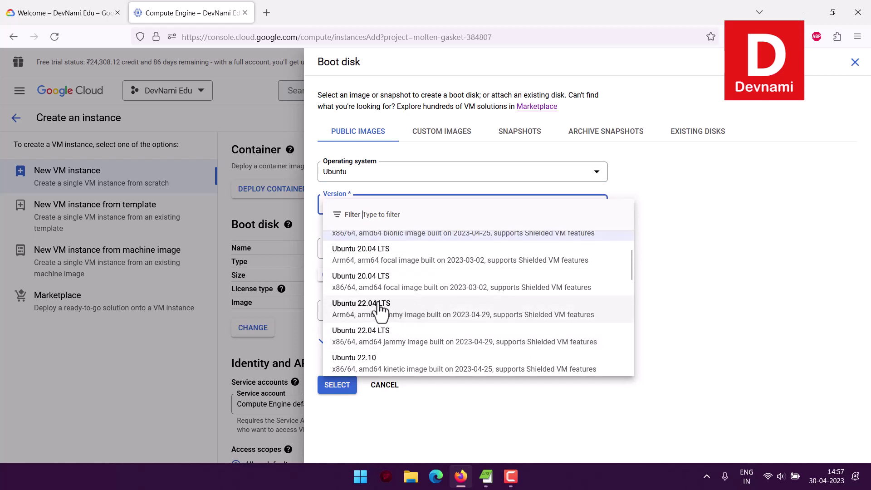
scroll(447, 311, down, 7)
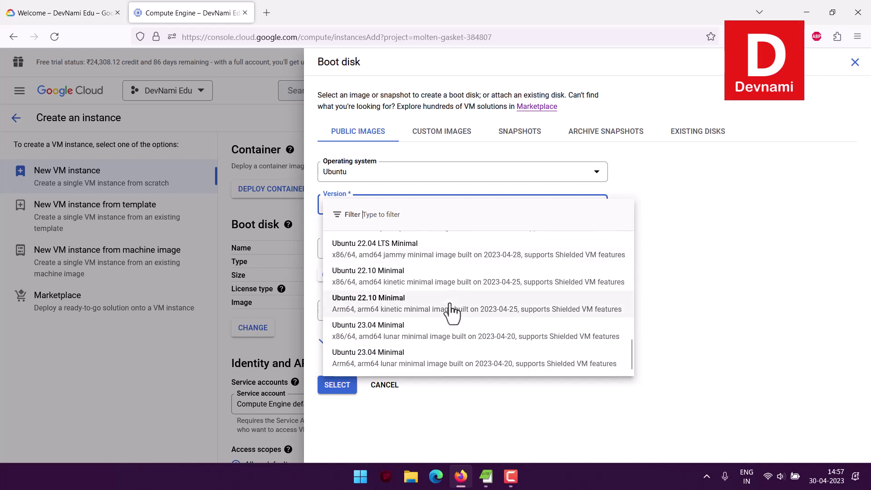
scroll(459, 310, up, 1)
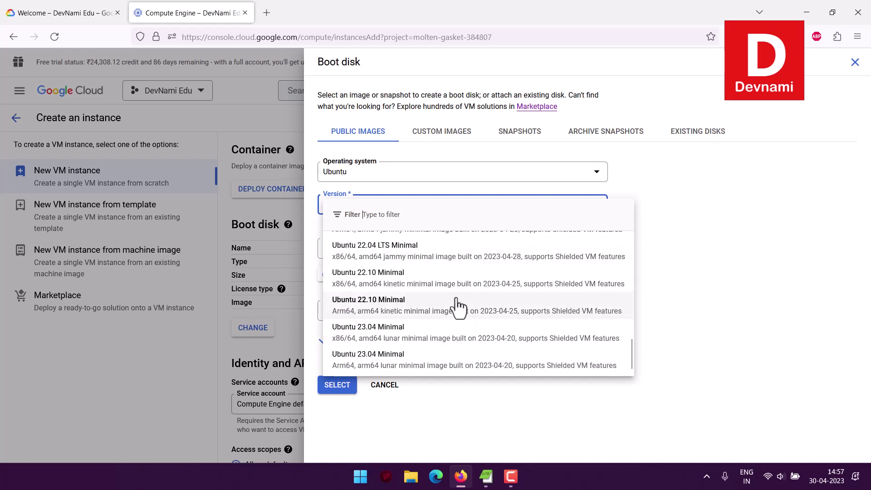
scroll(459, 307, up, 5)
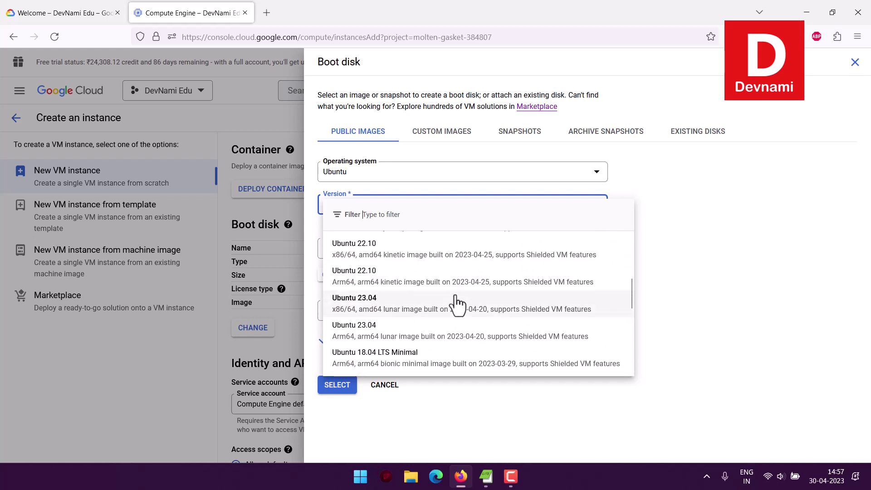
scroll(458, 303, down, 5)
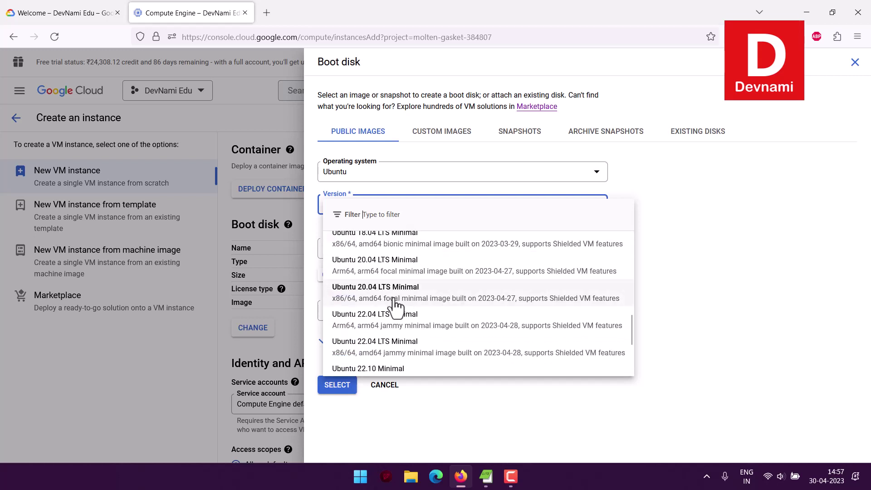
click(450, 349)
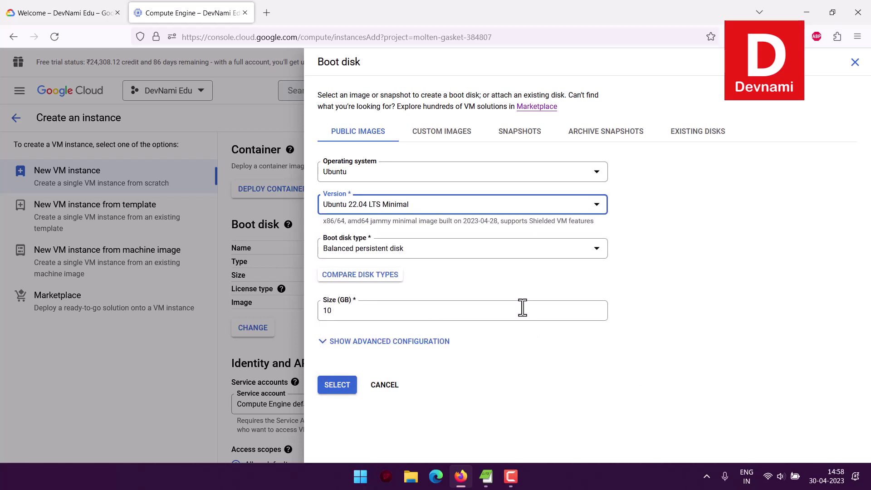
click(333, 312)
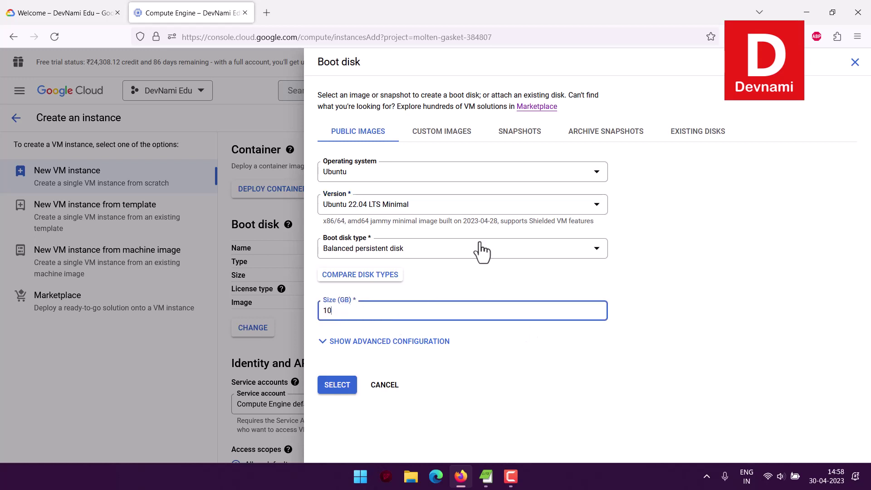
click(338, 384)
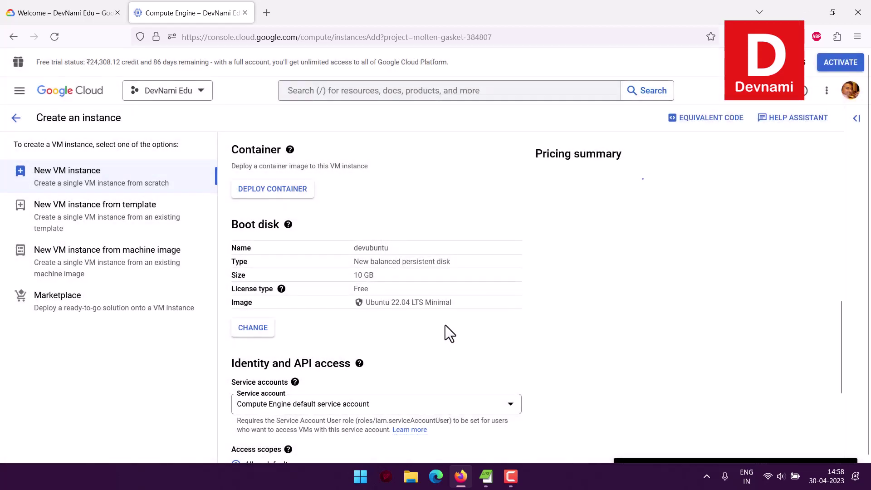
Check the available service accounts and allow both HTTP and HTTPS traffic through the instance's firewall
scroll(576, 314, down, 3)
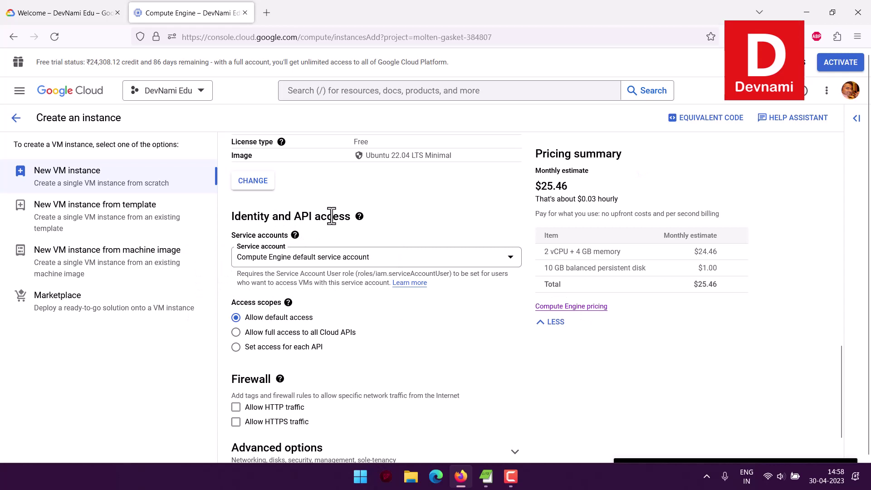
click(298, 262)
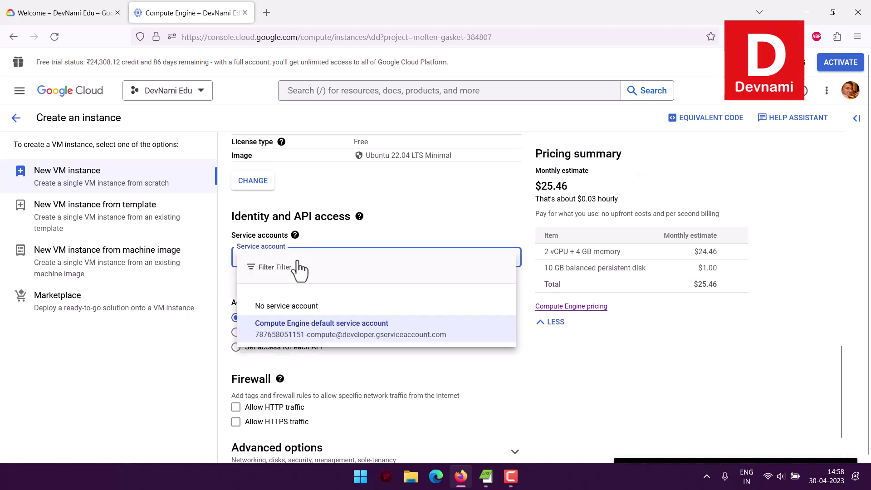
click(389, 226)
scroll(390, 219, down, 2)
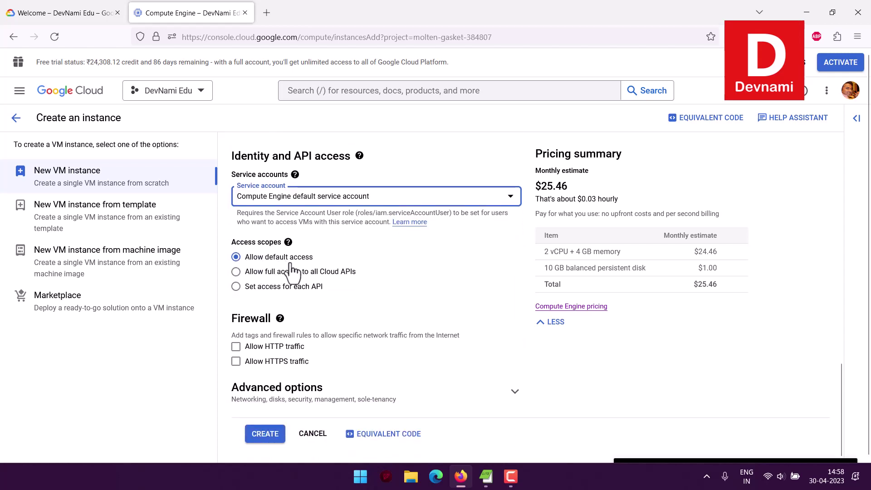
click(236, 348)
click(236, 363)
scroll(464, 355, up, 1)
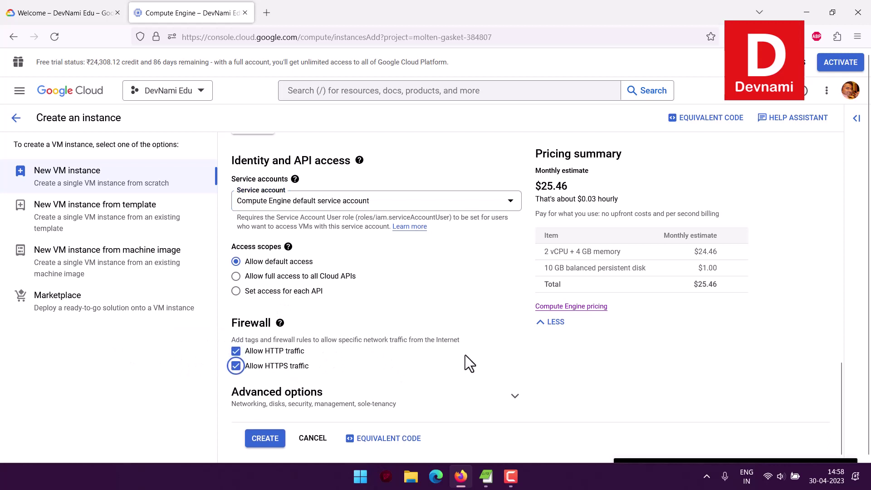
Examine the advanced networking options, including network tags, hostname, network performance configuration and network interfaces
click(514, 395)
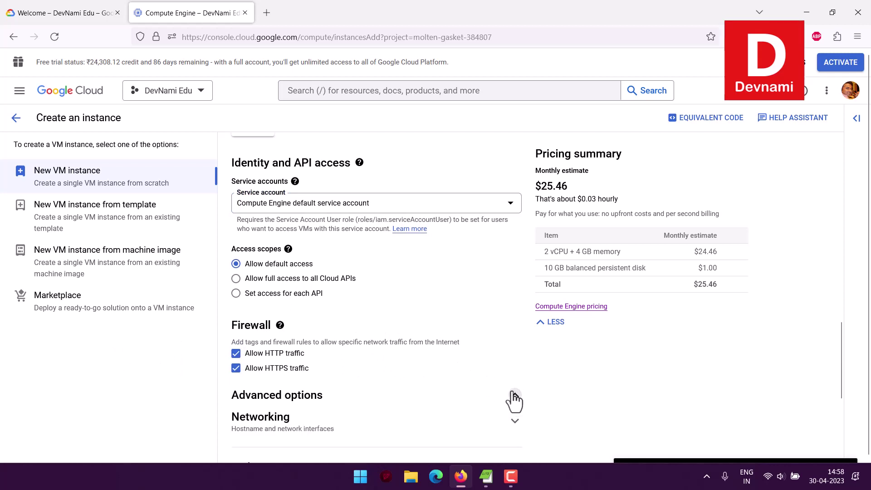
scroll(459, 320, down, 5)
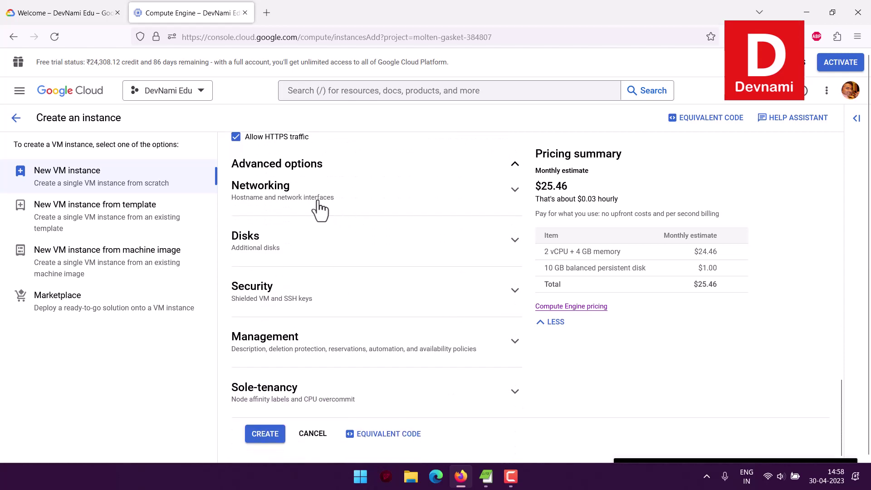
click(318, 205)
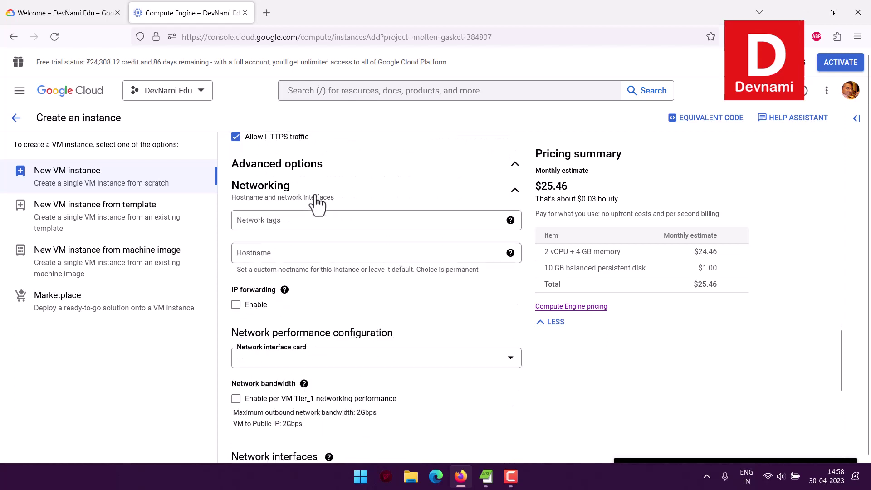
click(299, 222)
click(383, 279)
scroll(387, 276, down, 3)
scroll(421, 226, down, 3)
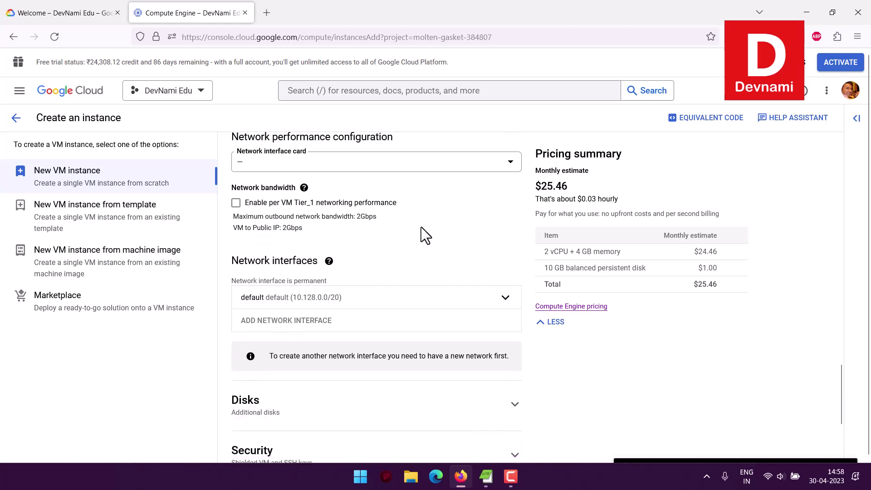
scroll(423, 227, up, 5)
click(514, 192)
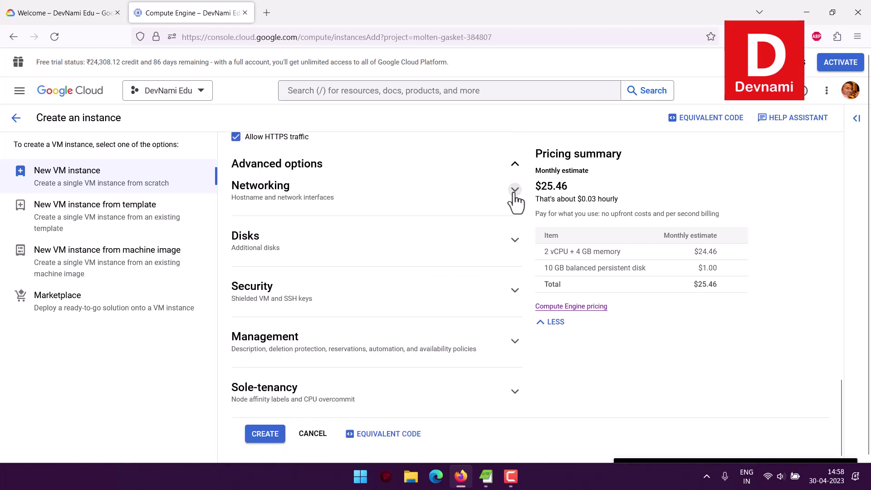
Check the additional disk options and the Shielded VM settings among the instance's advanced options
click(514, 242)
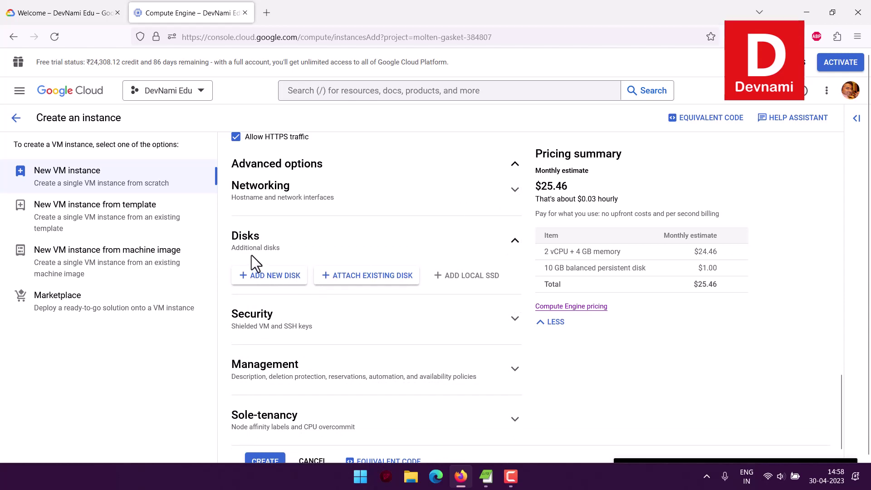
triple_click(286, 248)
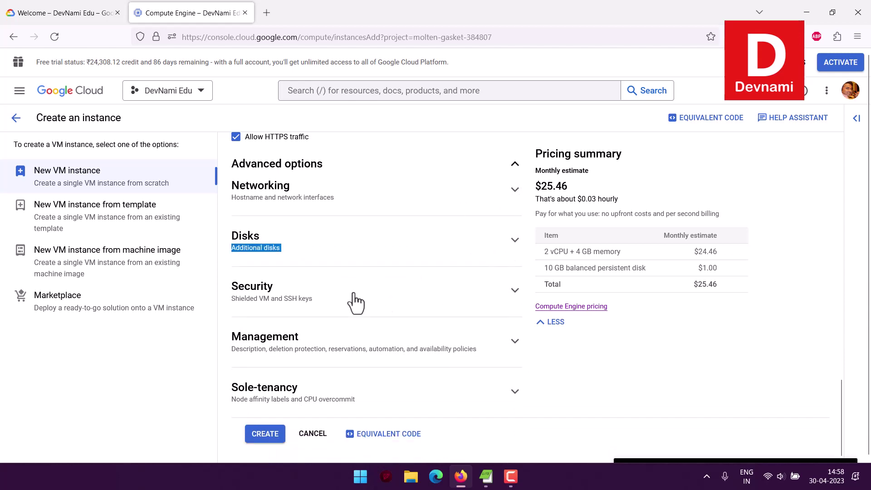
click(393, 297)
scroll(395, 297, down, 1)
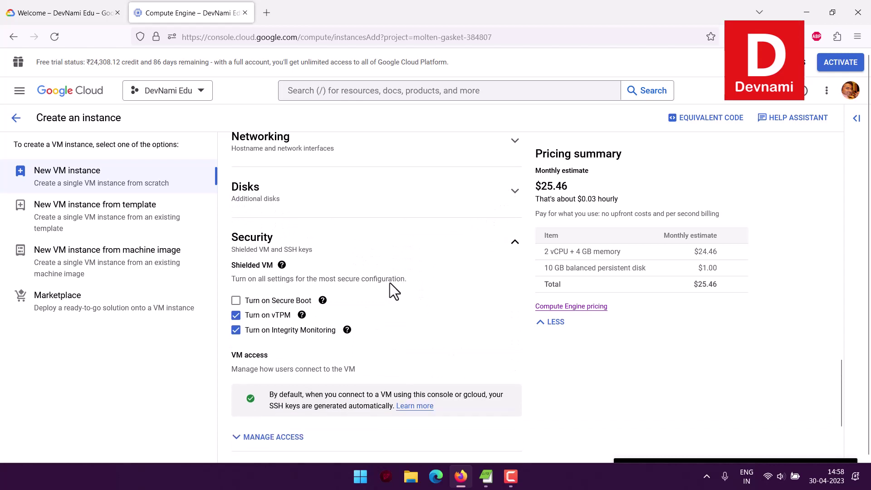
drag(233, 279, 401, 278)
click(402, 278)
click(515, 245)
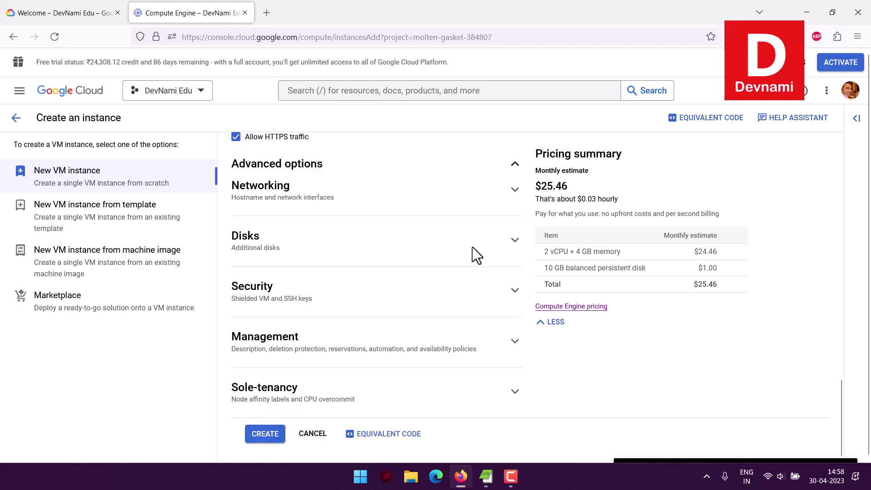
Review the security section's VM access options, including IAM permissions, project-wide SSH key blocking and manually generated SSH keys
click(515, 291)
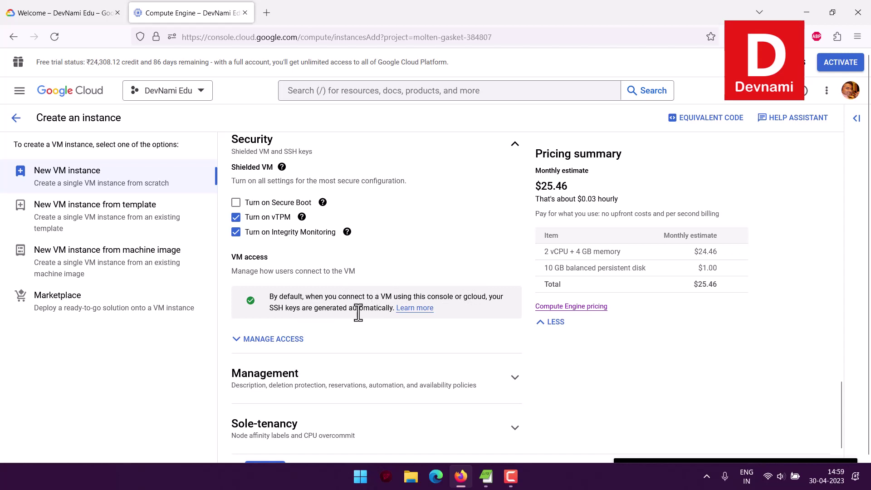
click(273, 340)
scroll(393, 348, down, 3)
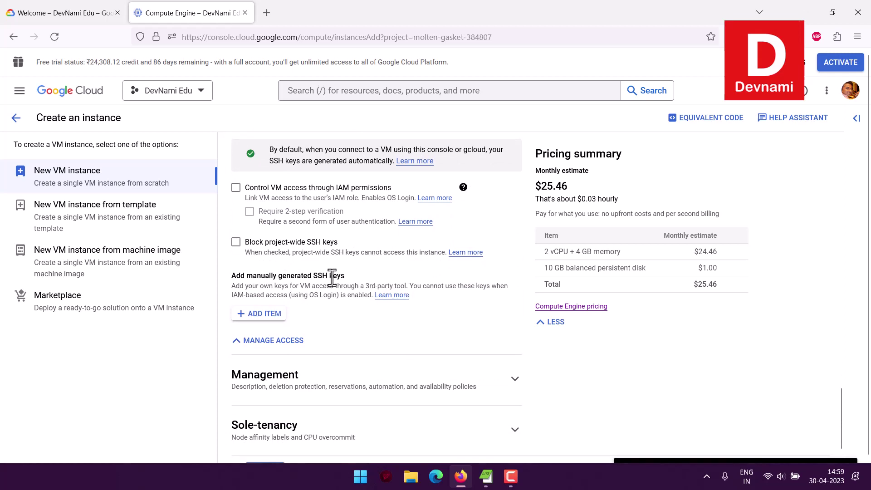
scroll(386, 281, down, 1)
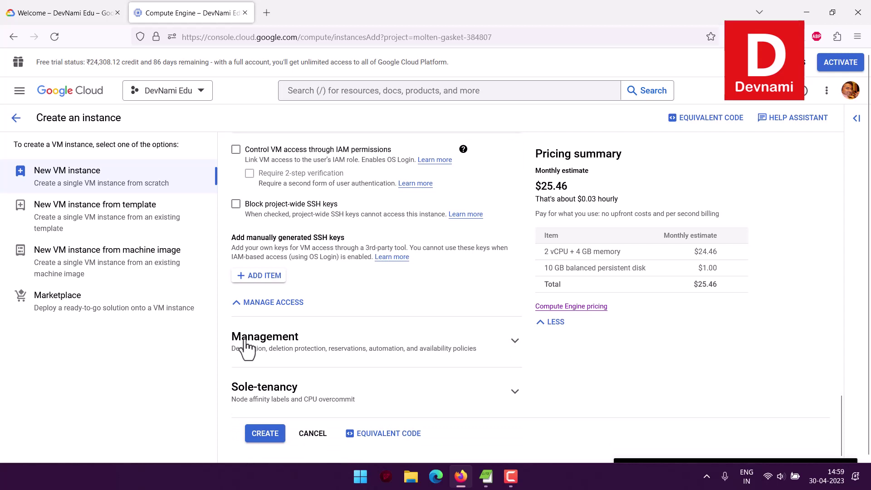
Examine the management options, including deletion protection help, reservations, startup script, metadata, availability policies and CMEK revocation policy
click(515, 343)
scroll(467, 308, down, 4)
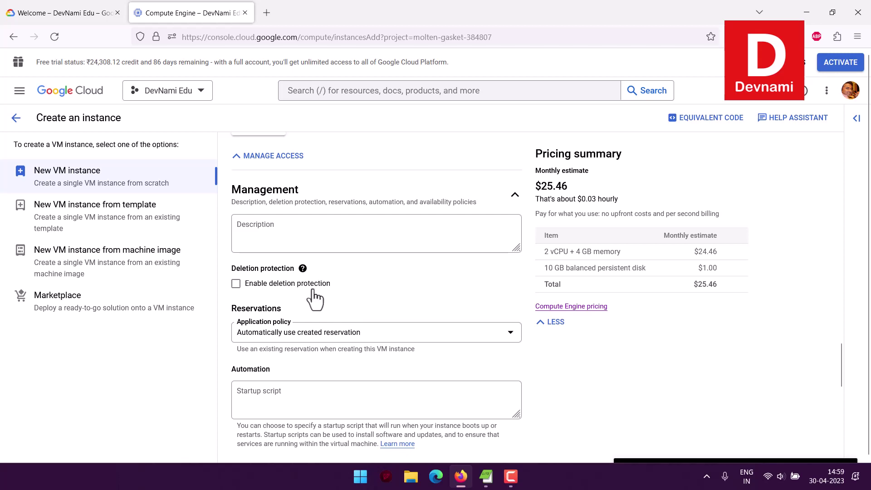
mouse_move(302, 269)
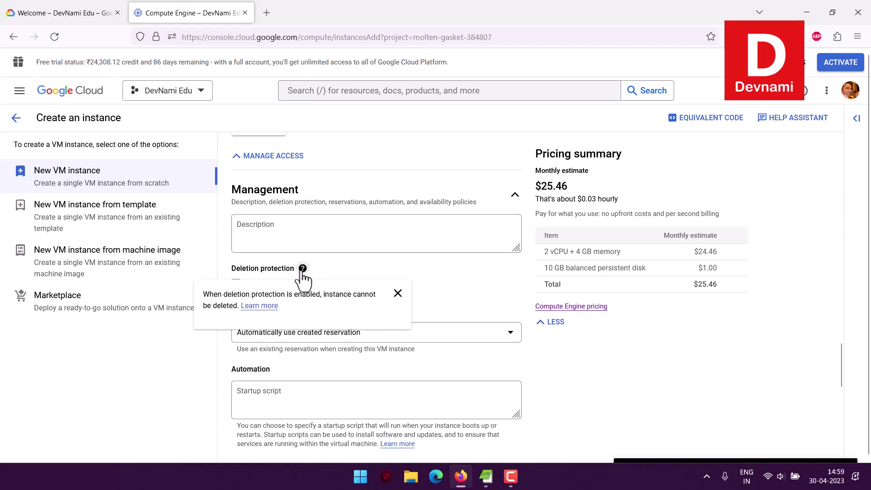
click(398, 293)
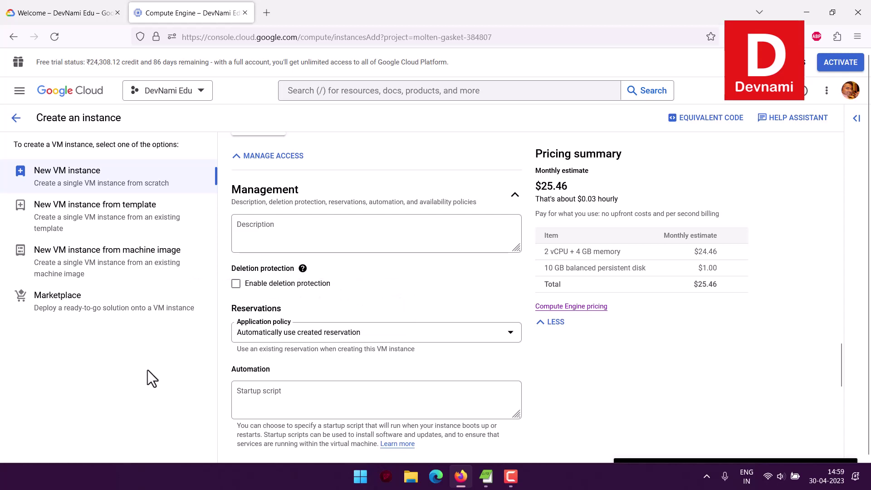
scroll(483, 304, down, 2)
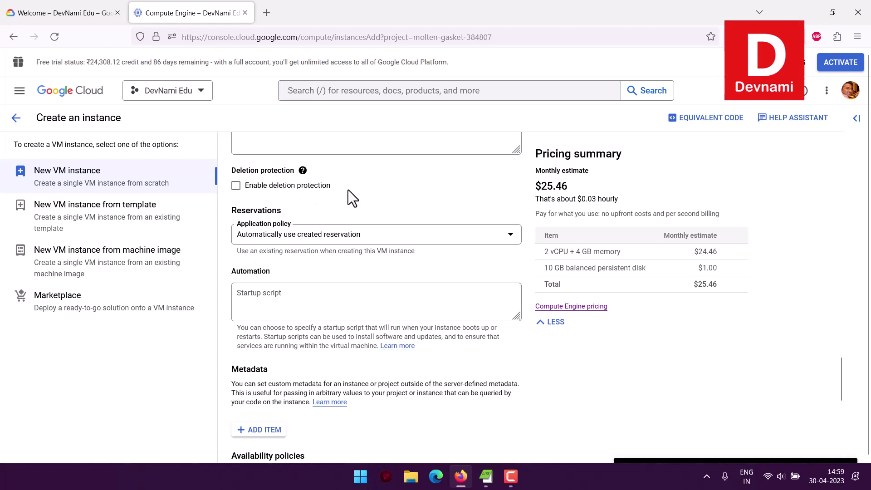
scroll(422, 195, down, 5)
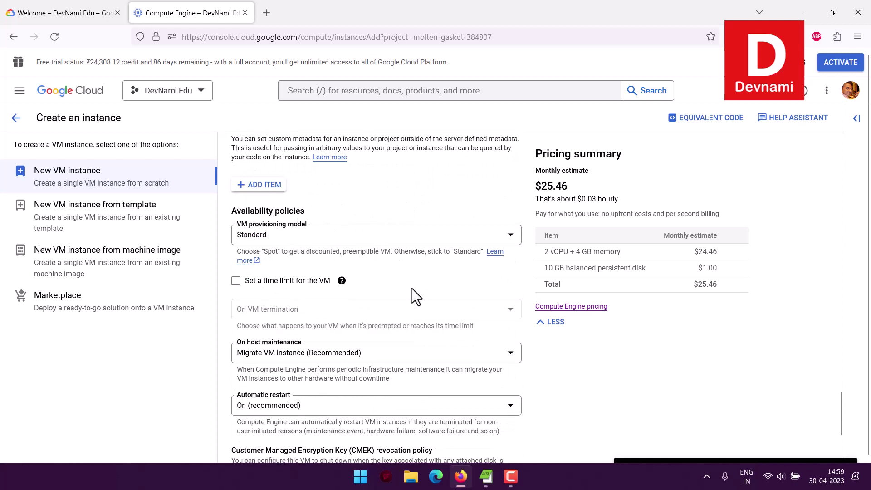
scroll(418, 290, down, 2)
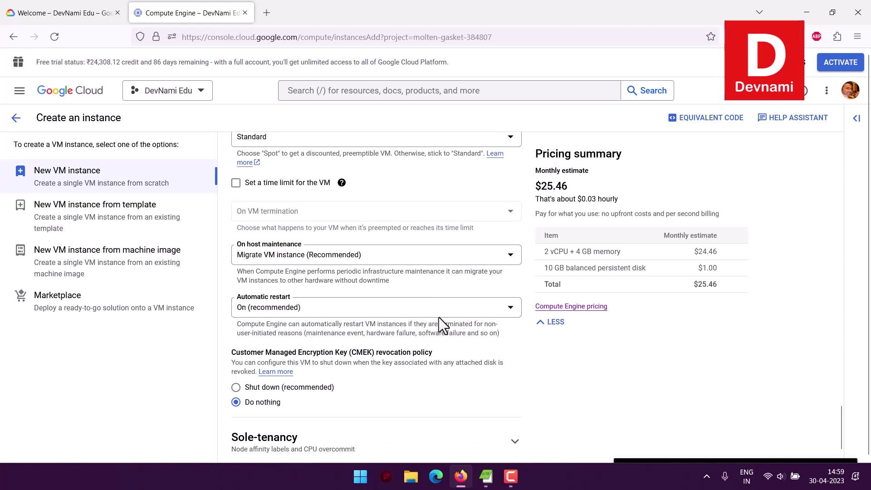
scroll(440, 318, down, 1)
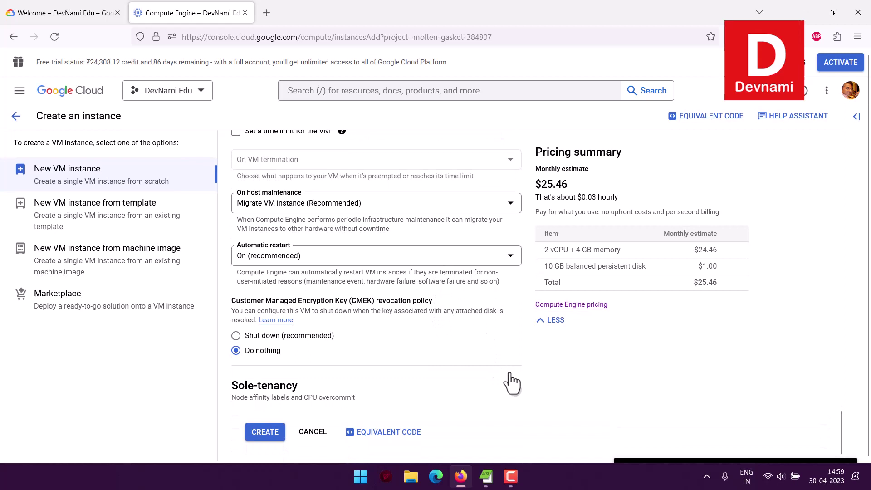
Check whether the selected machine type supports sole-tenancy
click(512, 383)
drag(295, 392, 423, 392)
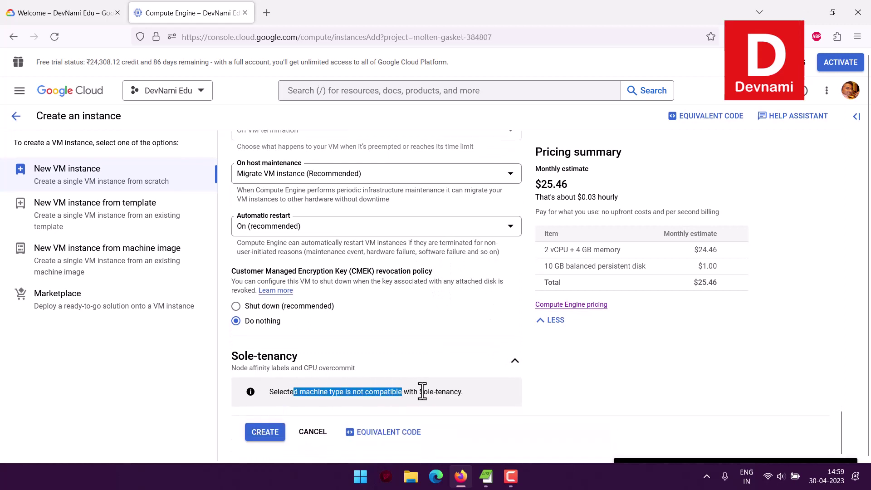
mouse_move(479, 398)
mouse_down()
mouse_move(276, 403)
mouse_move(477, 394)
mouse_up()
click(273, 396)
click(479, 393)
Review the complete devubuntu configuration from start to end and create the VM instance
scroll(484, 345, up, 10)
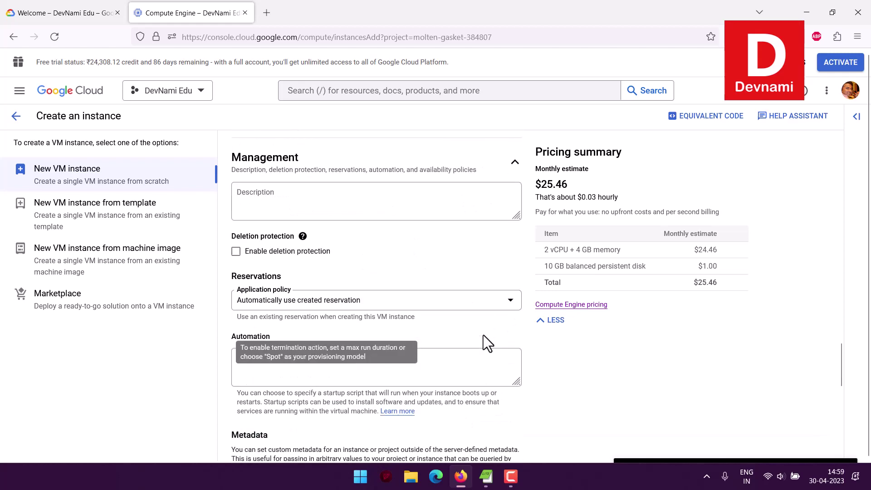
scroll(484, 335, up, 15)
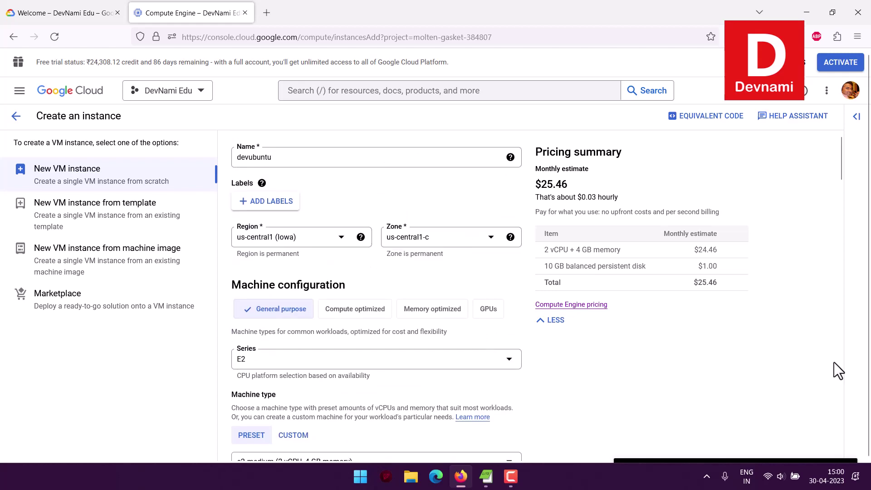
scroll(813, 357, down, 12)
scroll(812, 357, down, 12)
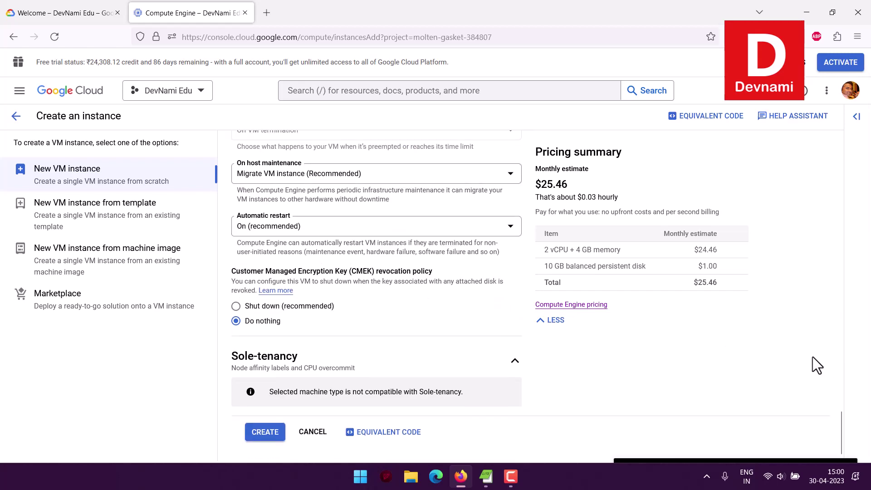
click(269, 433)
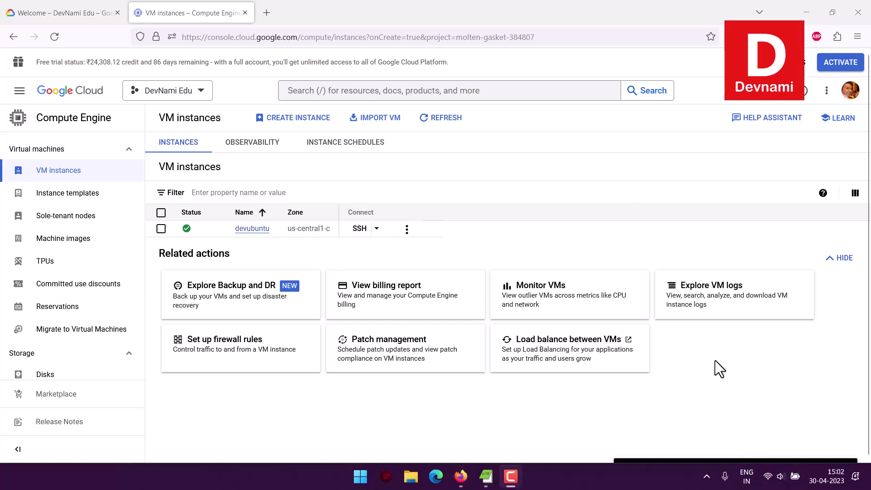
Open devubuntu's details and examine its basic information, firewalls, network interfaces, boot disk image and availability policies
click(251, 230)
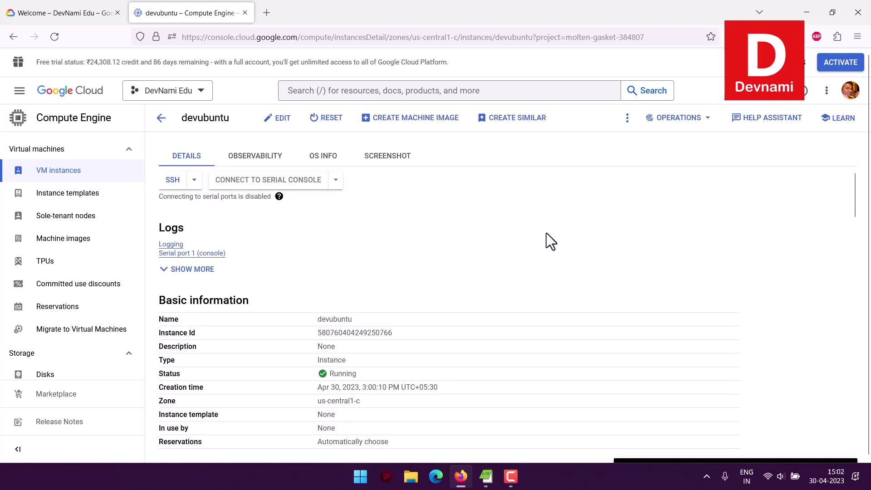
scroll(276, 377, down, 1)
scroll(479, 352, down, 2)
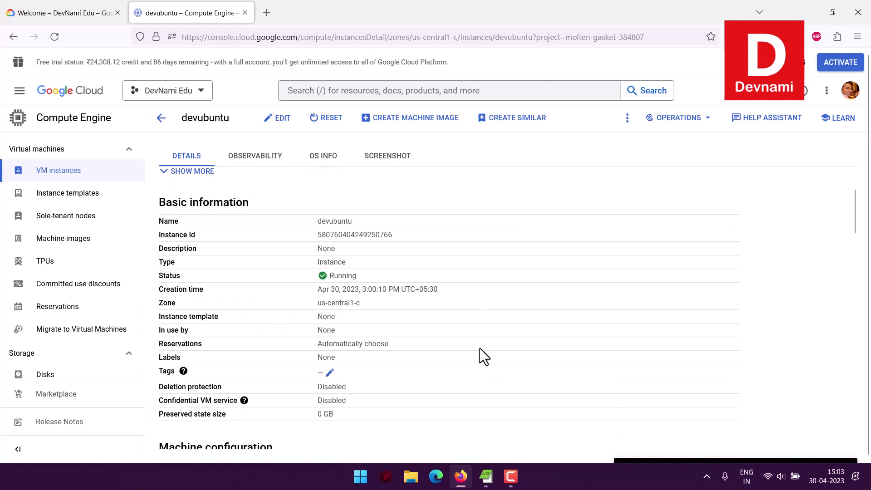
scroll(454, 326, down, 3)
scroll(379, 302, down, 13)
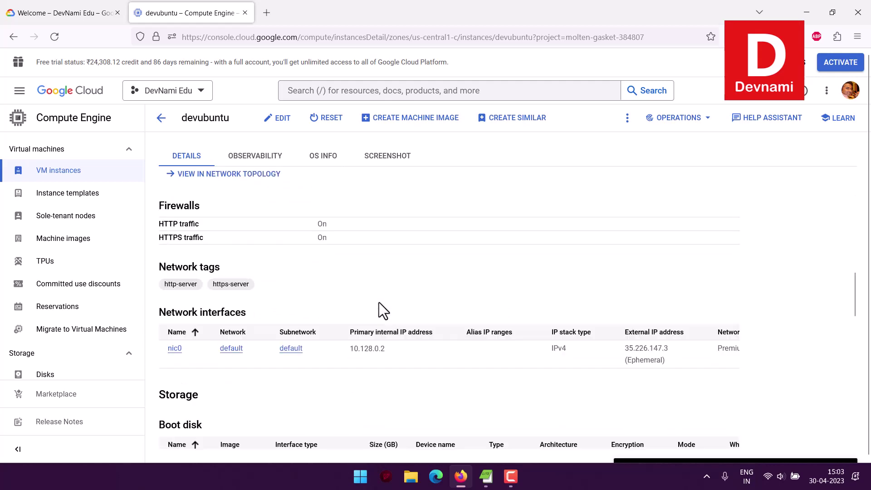
scroll(379, 302, up, 2)
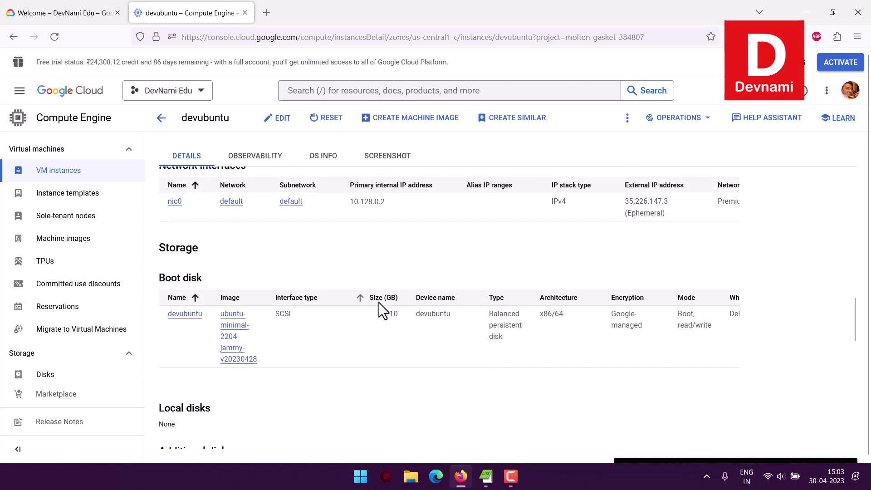
scroll(378, 302, up, 1)
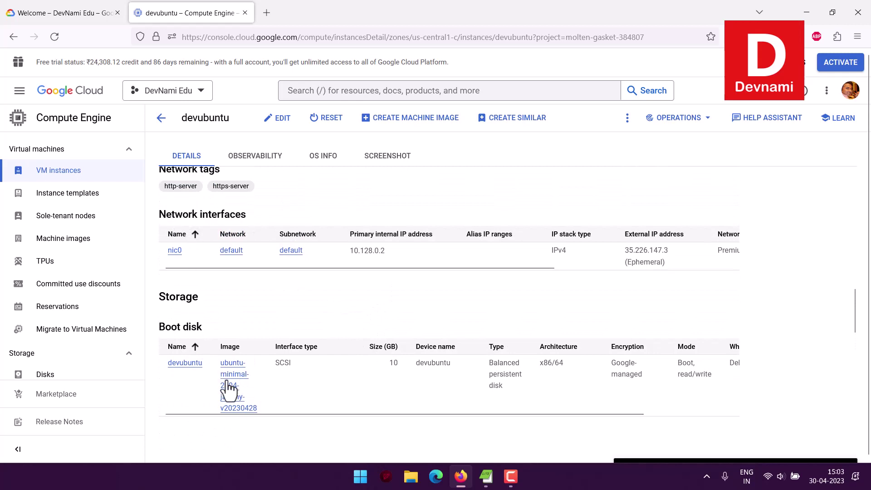
scroll(251, 384, down, 2)
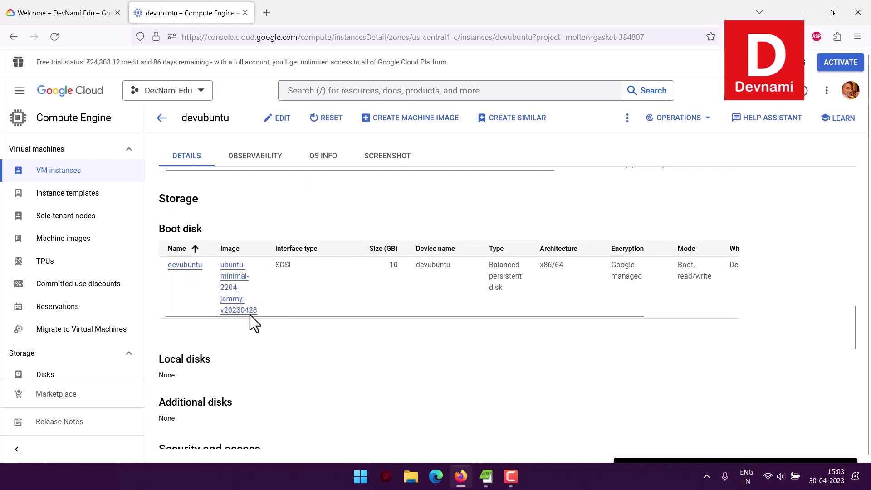
scroll(345, 300, down, 1)
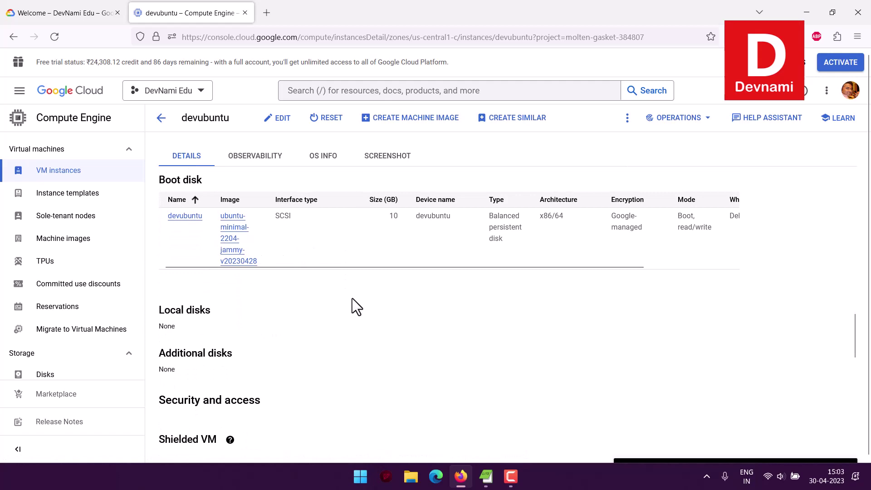
scroll(352, 298, down, 8)
scroll(352, 299, up, 15)
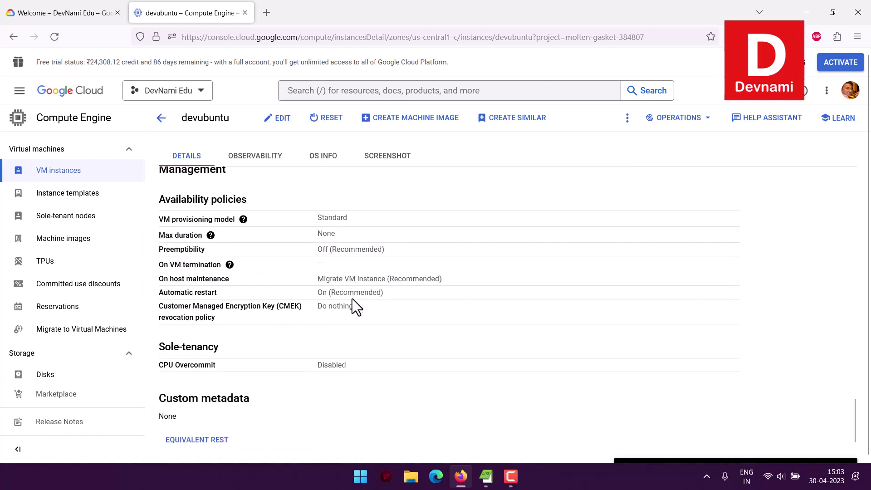
scroll(352, 299, up, 4)
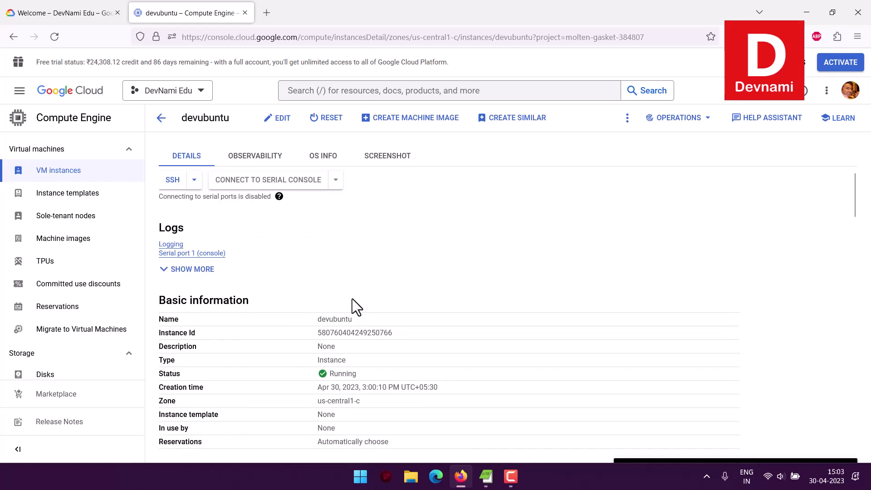
Return to the VM instances list and start a browser-window SSH connection to devubuntu using a provided private SSH key
click(160, 120)
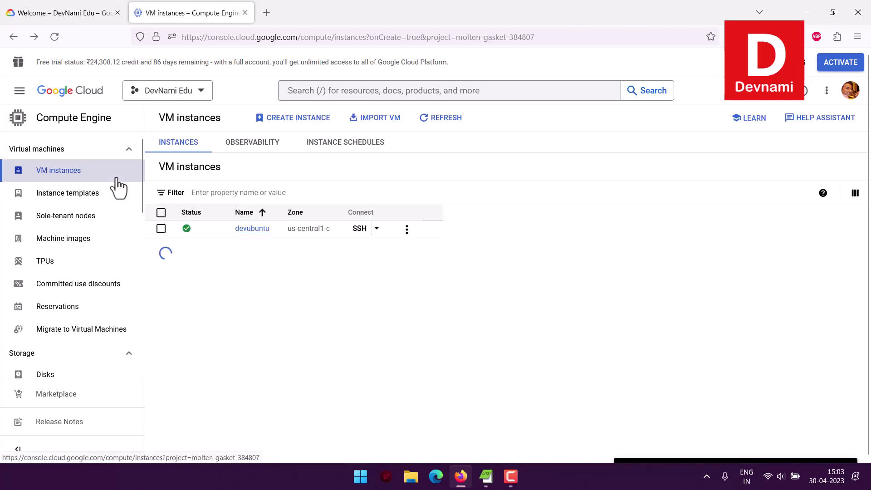
click(376, 229)
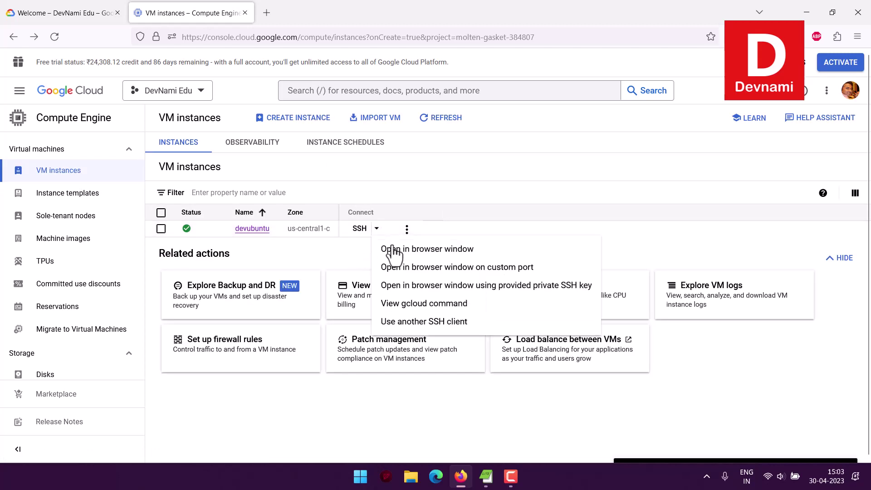
click(465, 289)
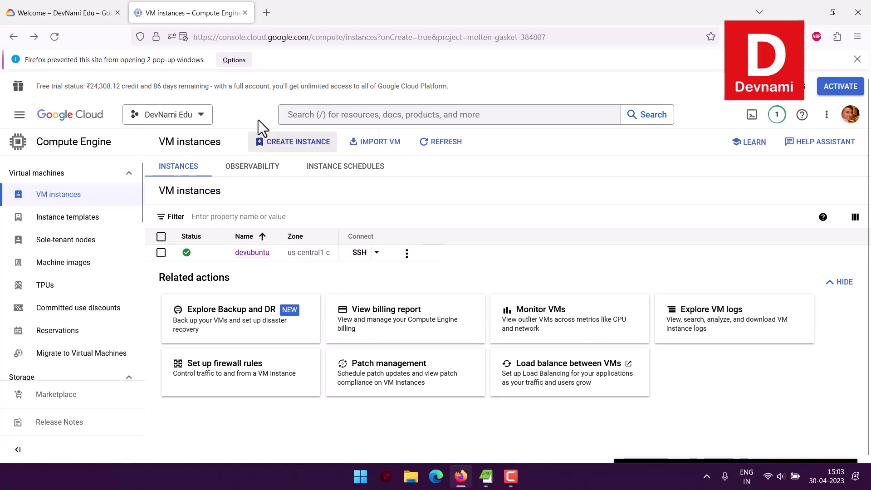
Allow the blocked pop-ups for the Google Cloud console and reposition the pop-up window over the instances page
click(236, 61)
click(241, 80)
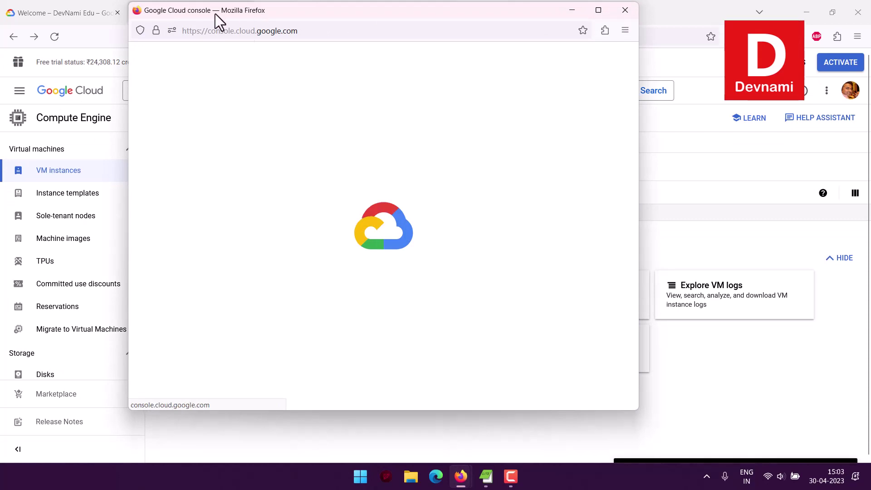
drag(157, 11, 303, 44)
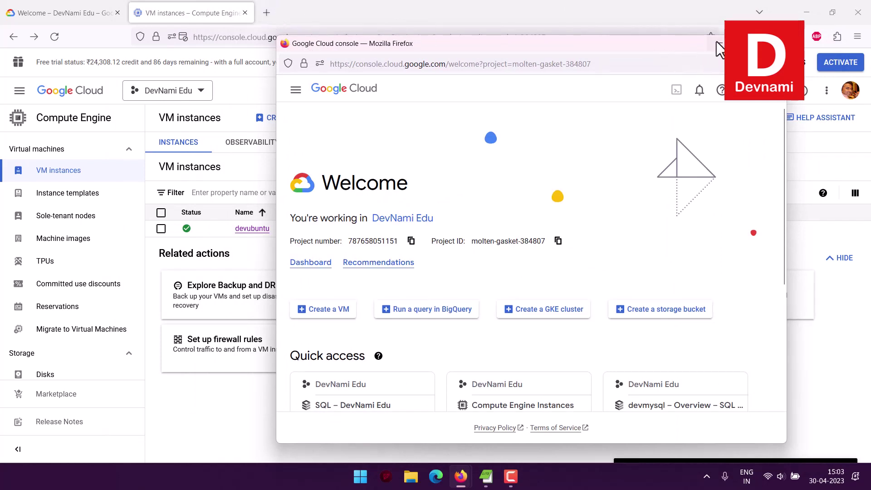
drag(589, 47, 508, 40)
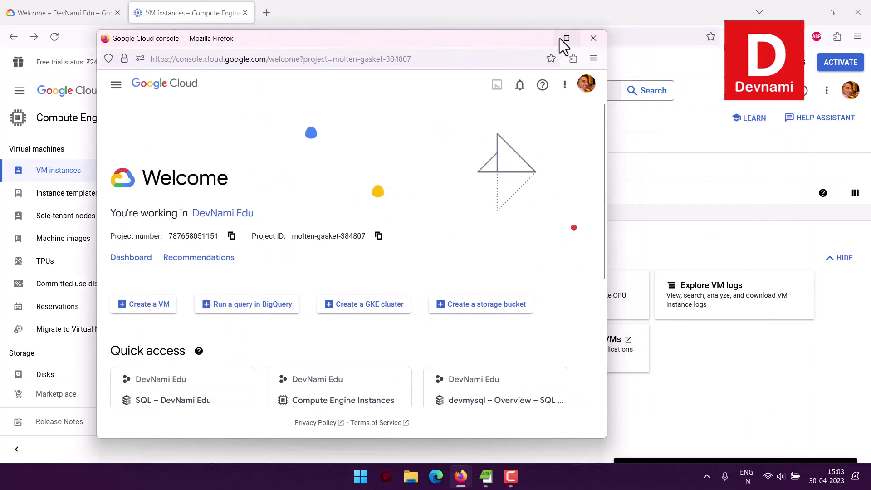
right_click(318, 36)
click(307, 36)
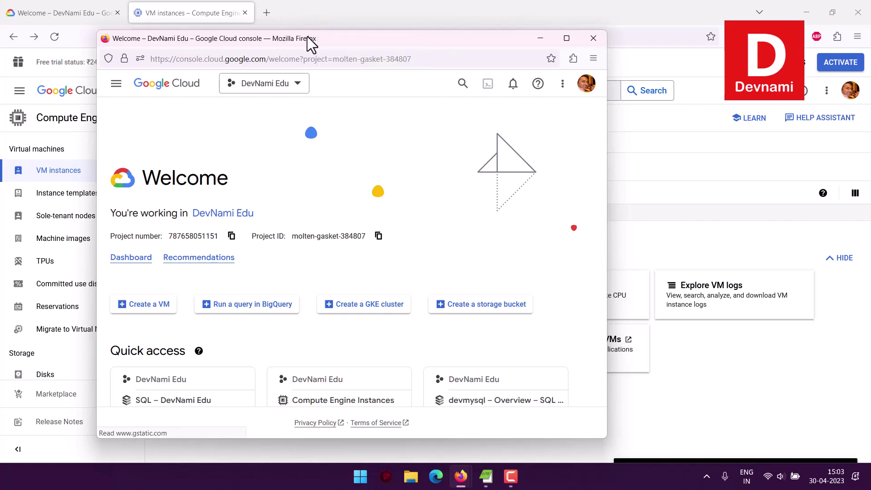
click(567, 39)
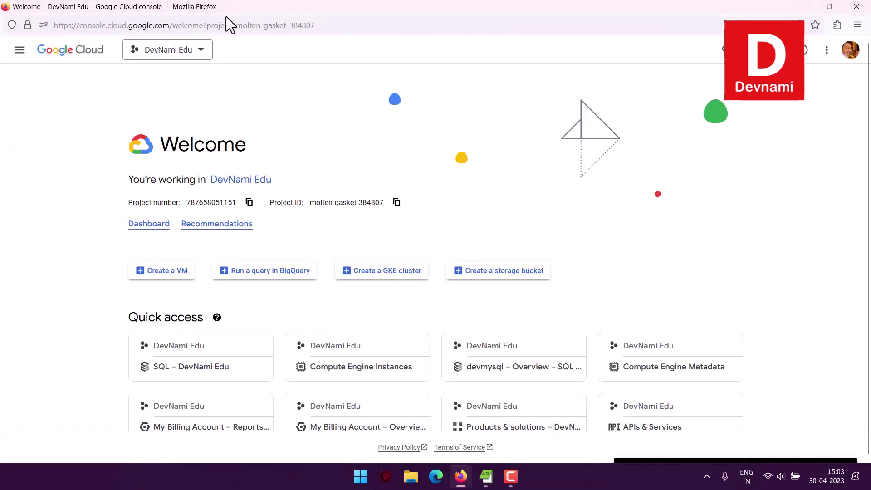
right_click(233, 6)
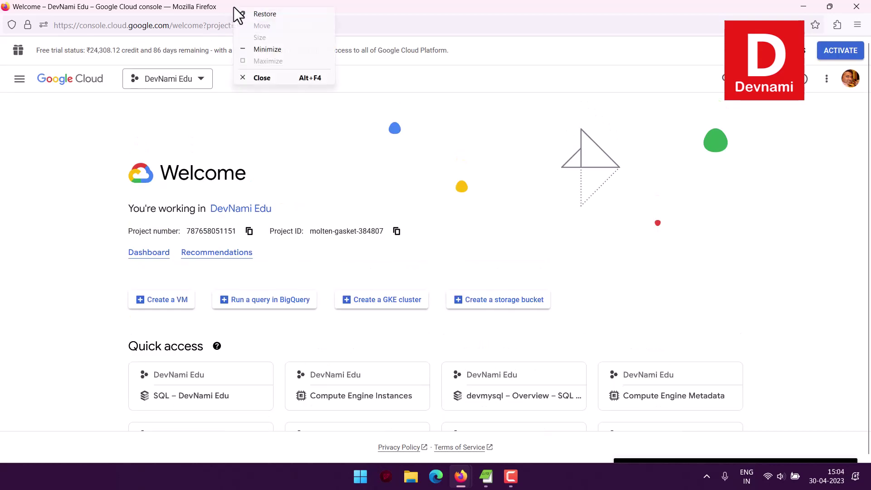
click(219, 6)
double_click(220, 9)
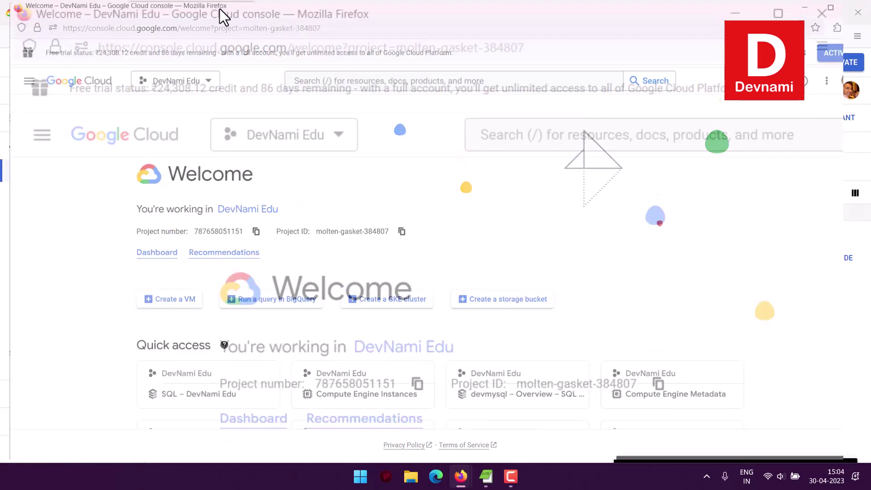
click(105, 40)
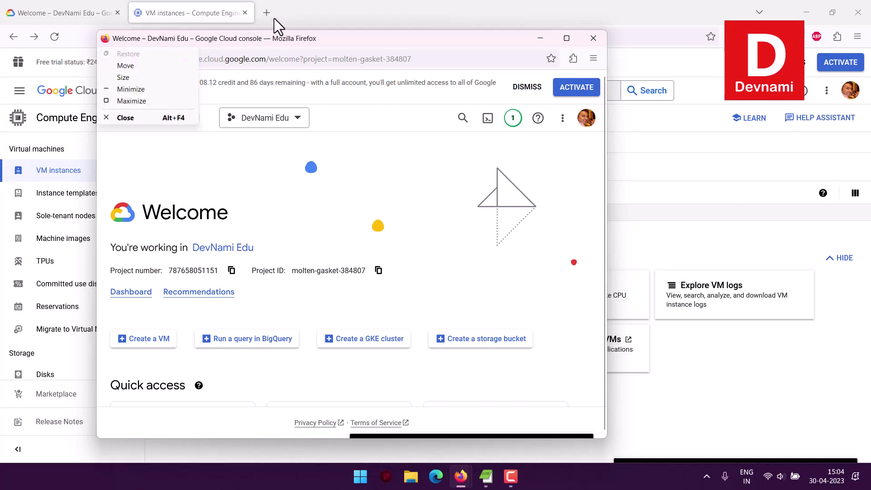
click(274, 18)
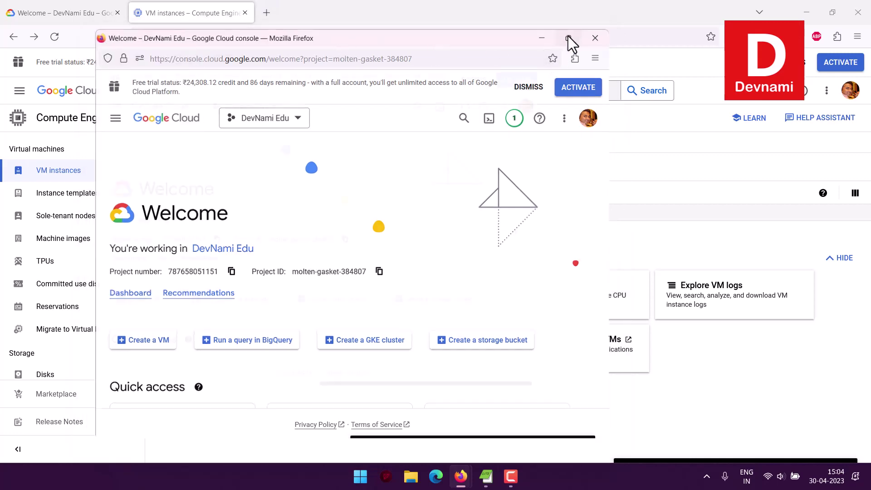
click(567, 38)
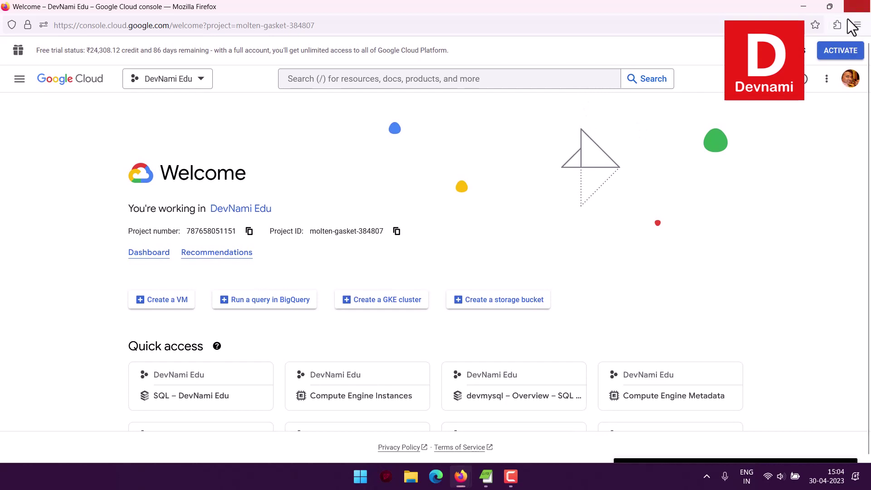
Close the Welcome pop-up window and open an SSH connection to devubuntu in a browser window
click(857, 7)
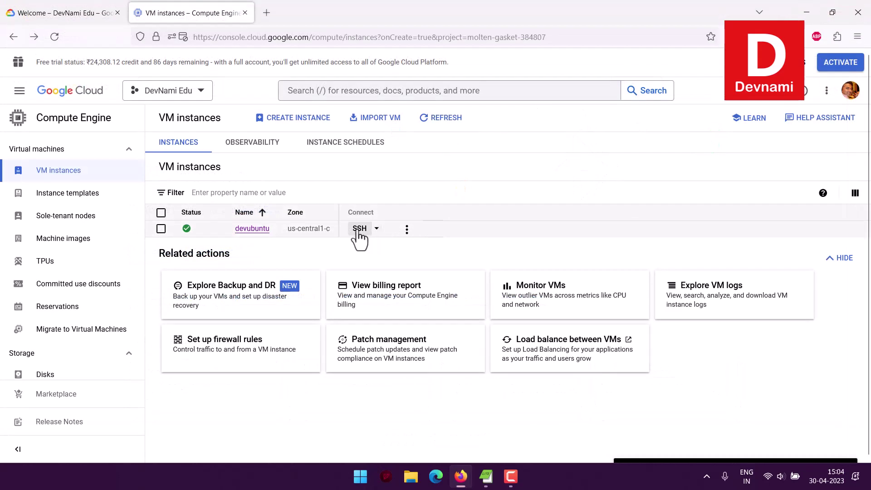
click(376, 228)
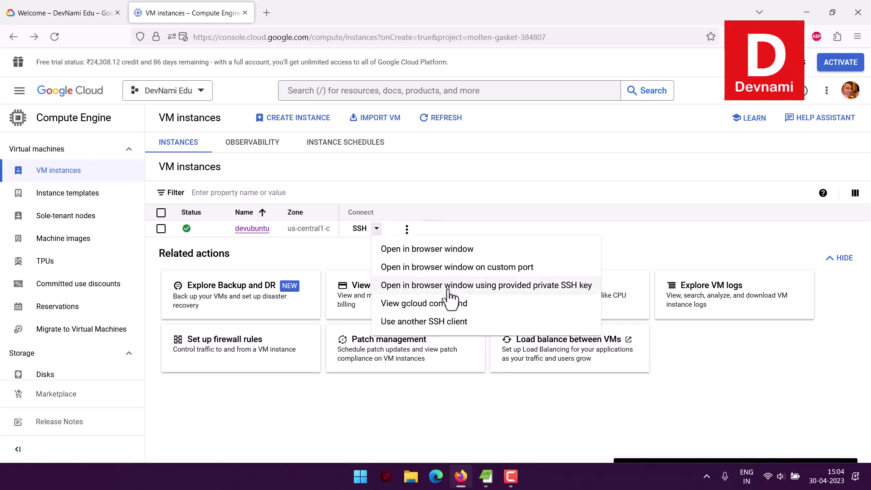
click(367, 249)
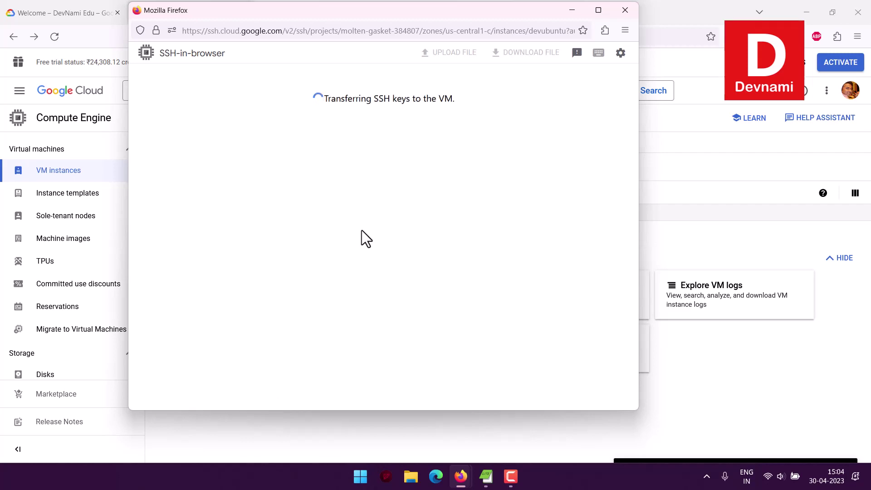
Reposition the SSH-in-browser window over the VM instances page
click(597, 9)
double_click(596, 9)
drag(421, 13, 441, 42)
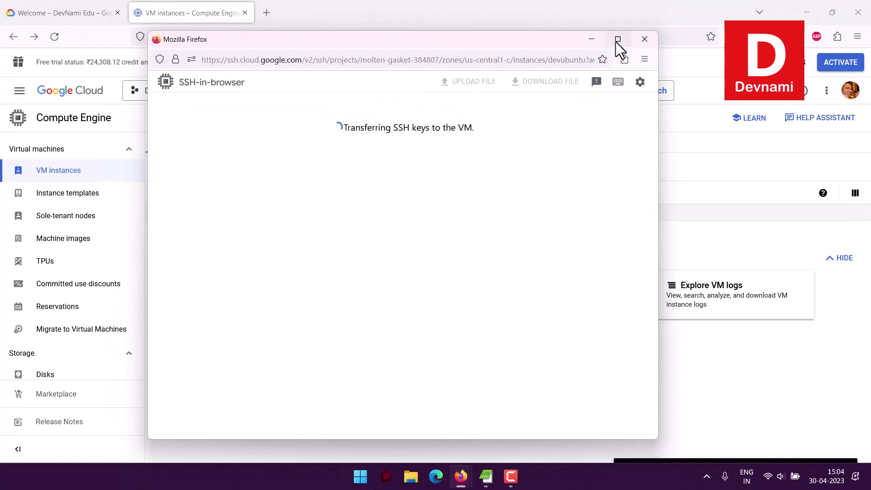
click(157, 42)
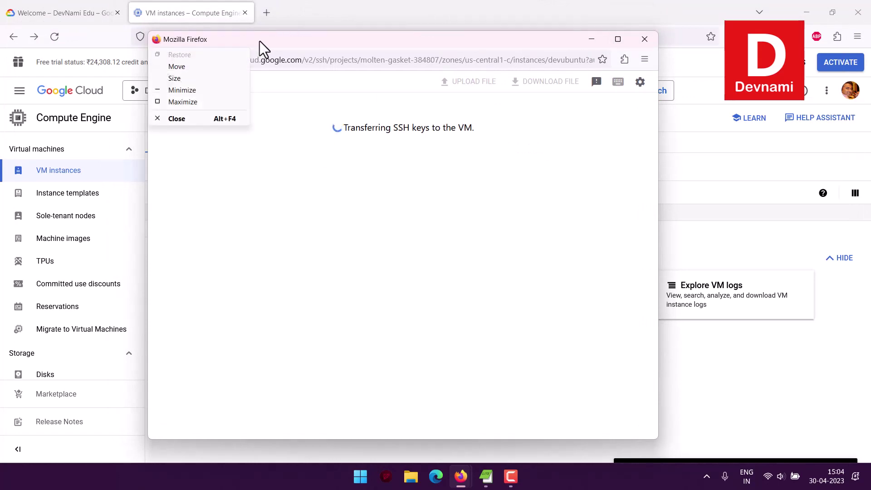
click(260, 41)
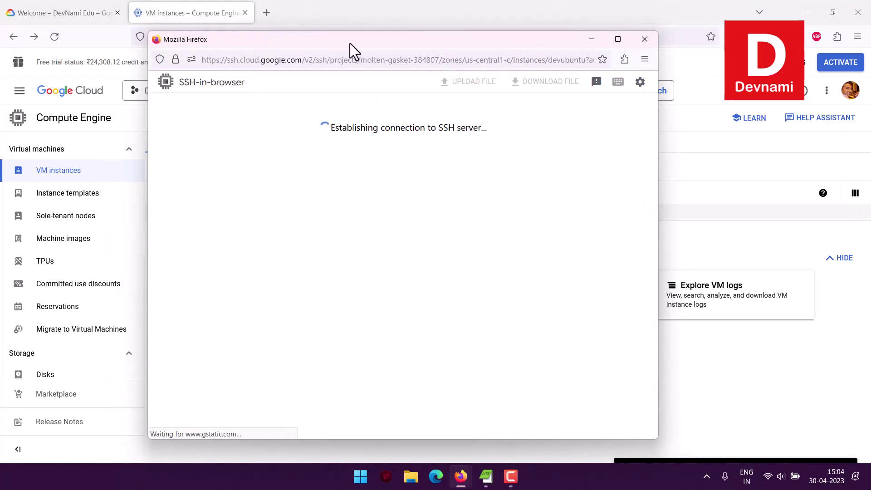
drag(336, 40, 452, 32)
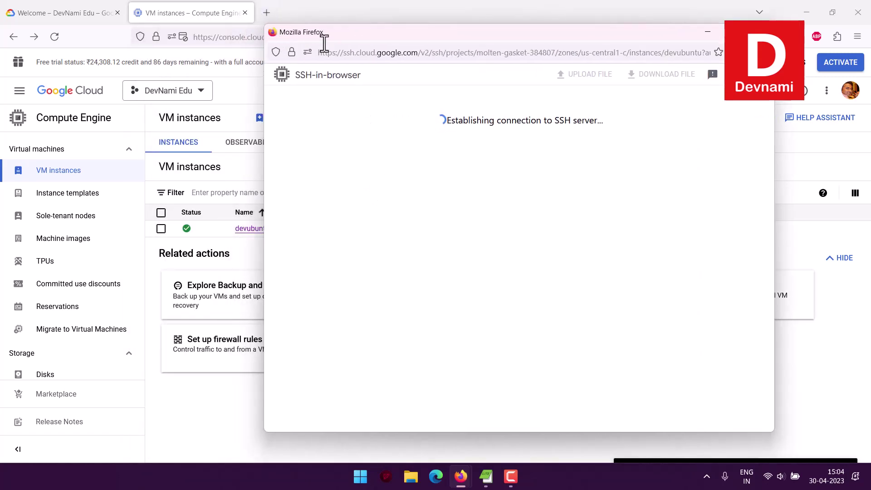
right_click(320, 13)
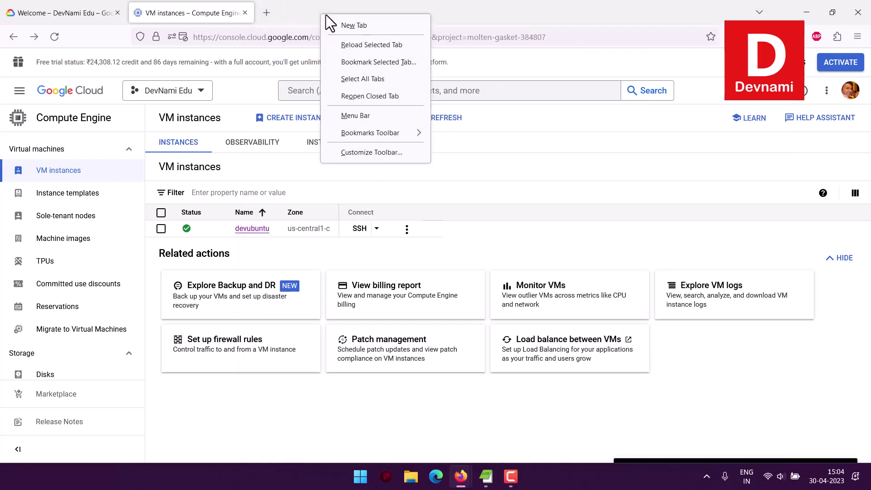
right_click(220, 13)
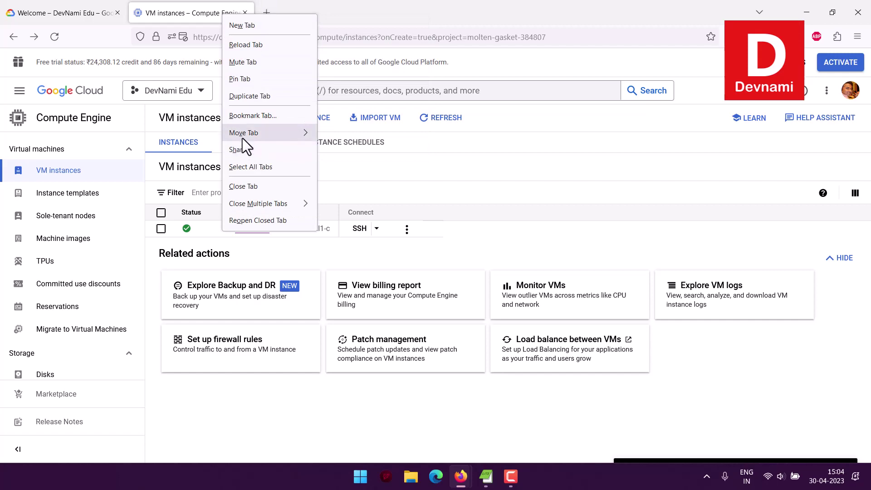
mouse_move(275, 131)
click(422, 21)
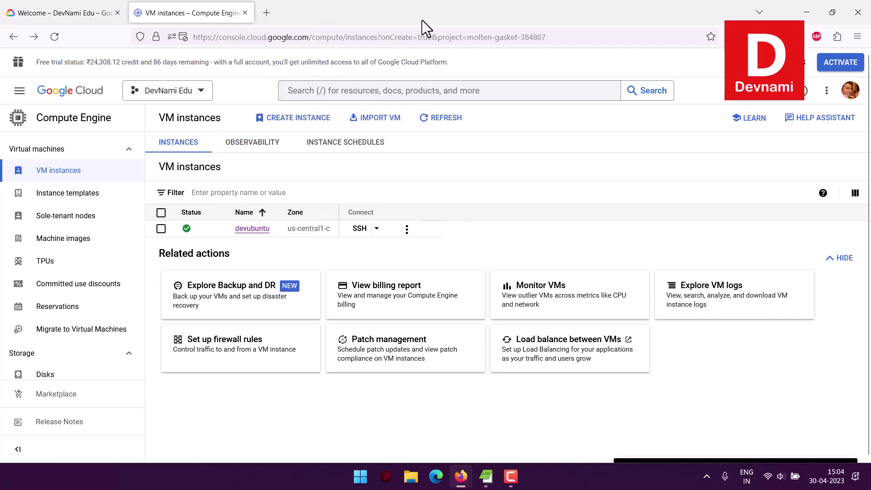
Bring the devubuntu SSH window back to the front, view its terminal full size, and restore it beside the instances list
mouse_move(464, 477)
click(500, 428)
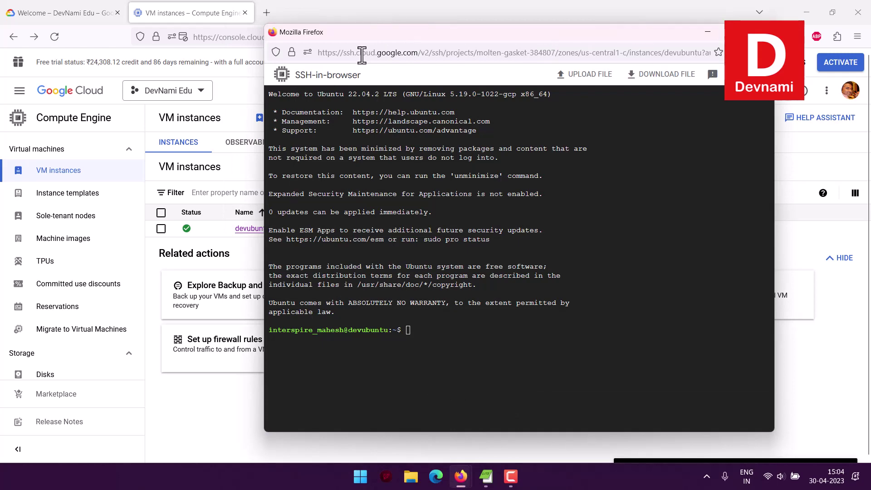
double_click(372, 33)
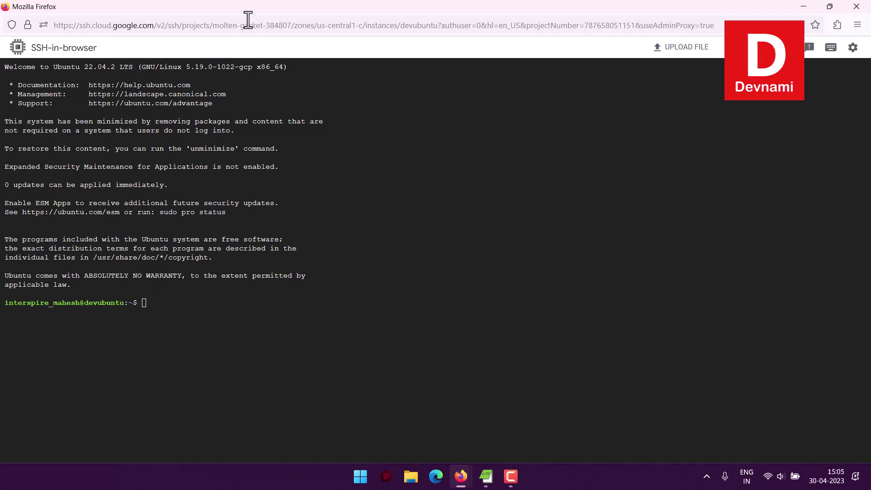
double_click(253, 8)
drag(359, 32, 413, 36)
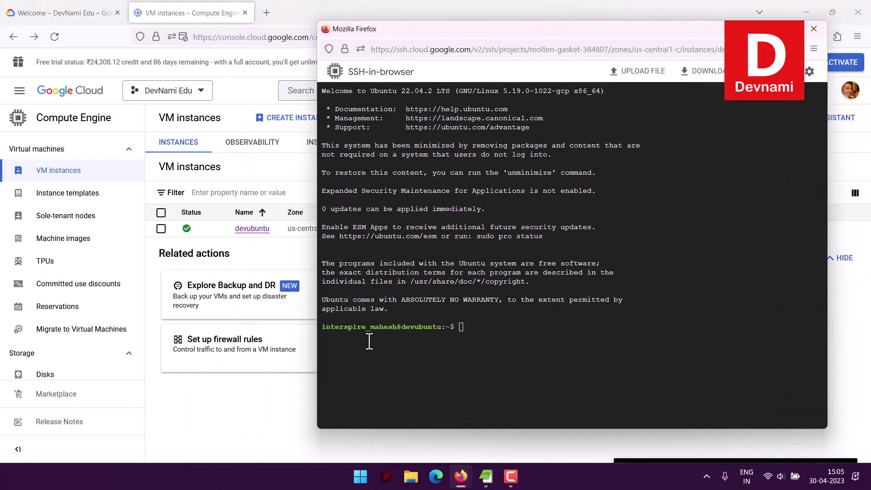
Open the SSH keys in the Compute Engine metadata and compare the listed username with the SSH session's prompt
scroll(91, 225, down, 10)
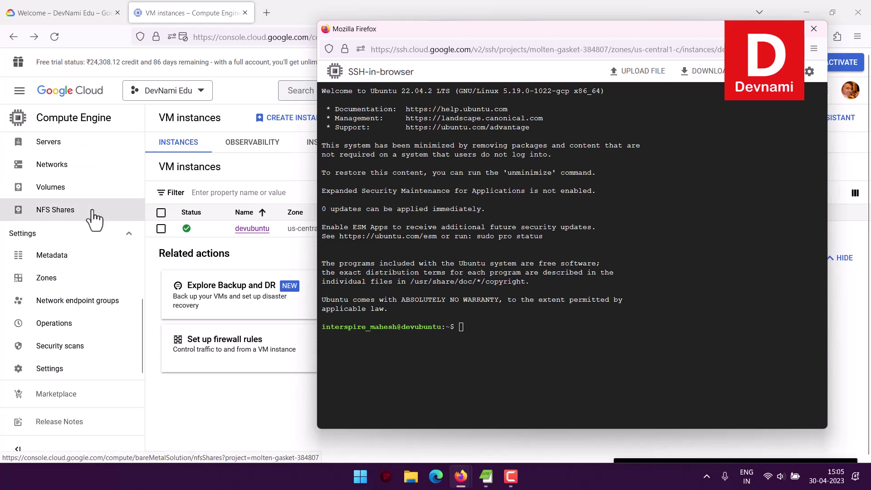
click(69, 257)
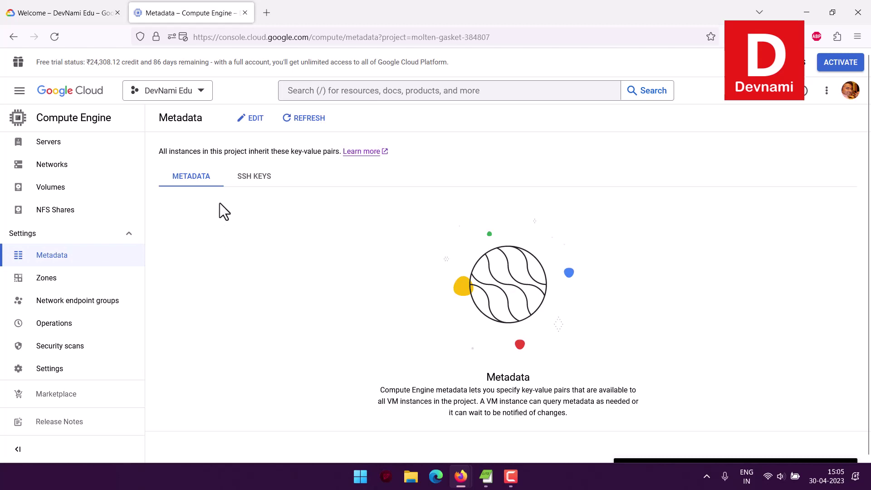
click(251, 179)
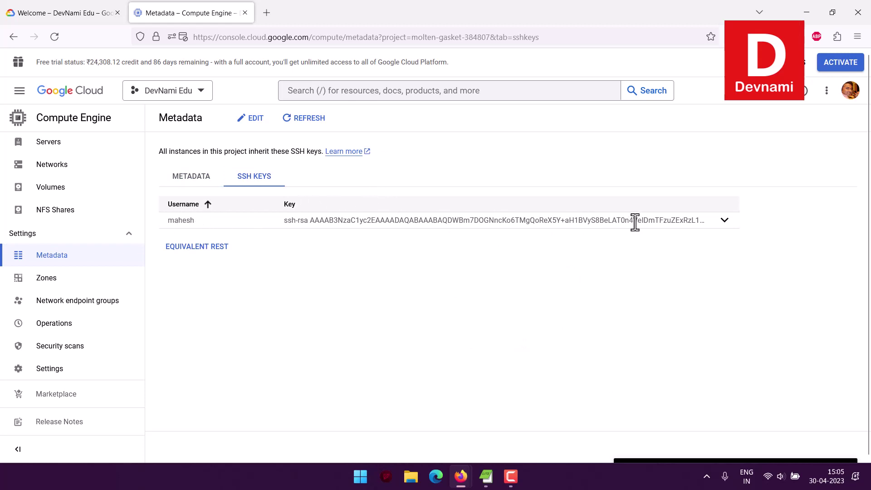
mouse_move(460, 473)
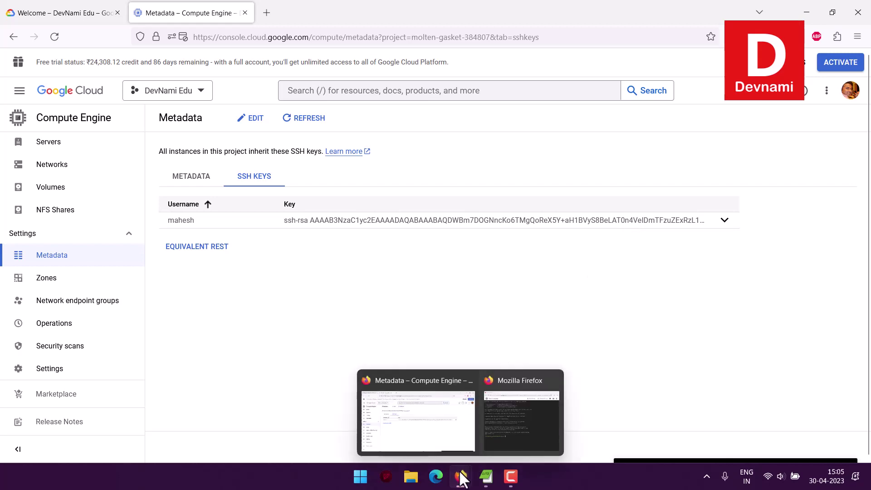
click(499, 426)
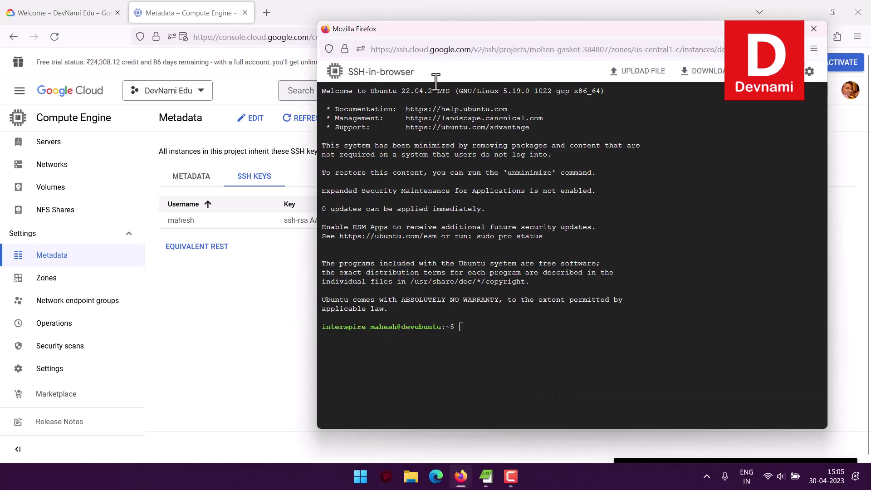
double_click(440, 29)
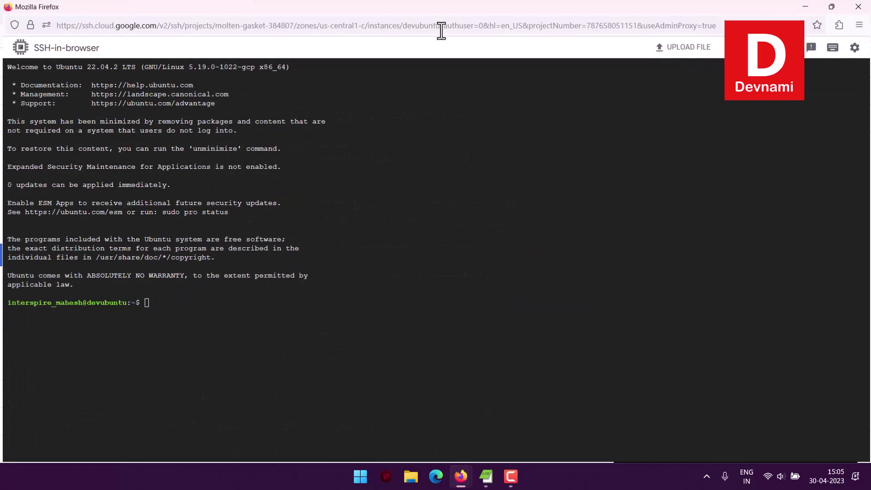
double_click(392, 12)
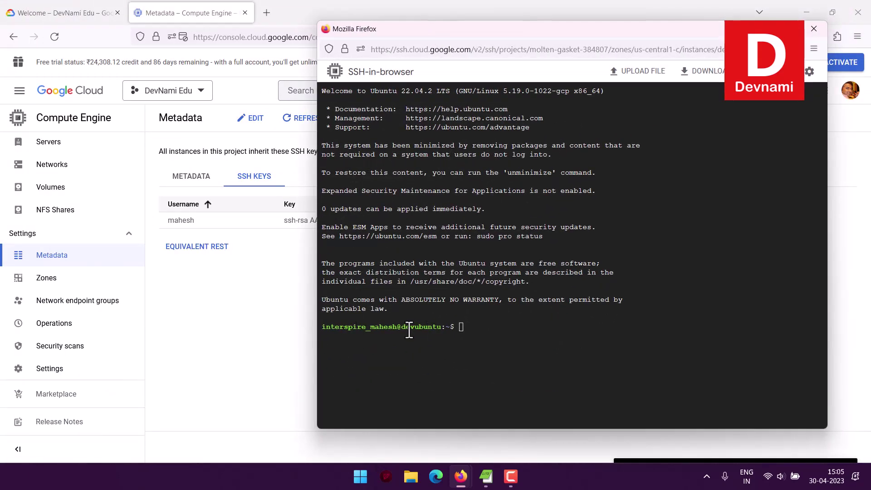
Return to the VM instances list and bring the devubuntu SSH session to the front, maximized
scroll(99, 155, down, 6)
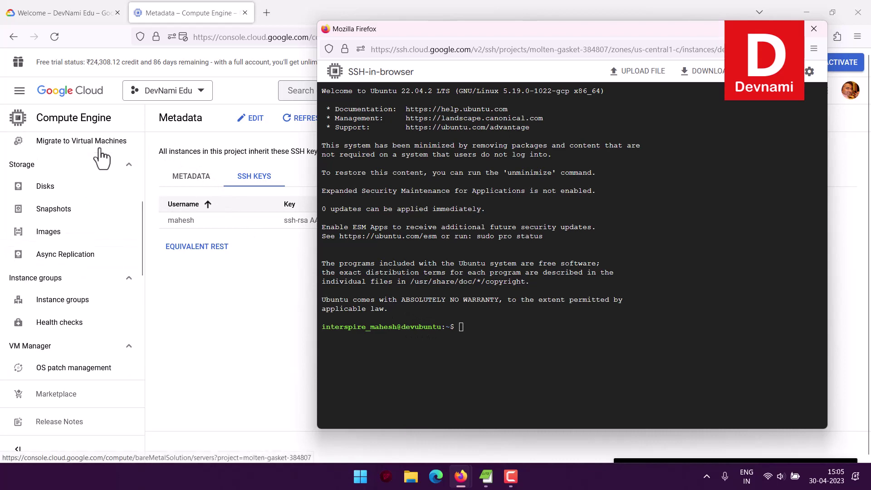
scroll(27, 186, up, 5)
click(68, 175)
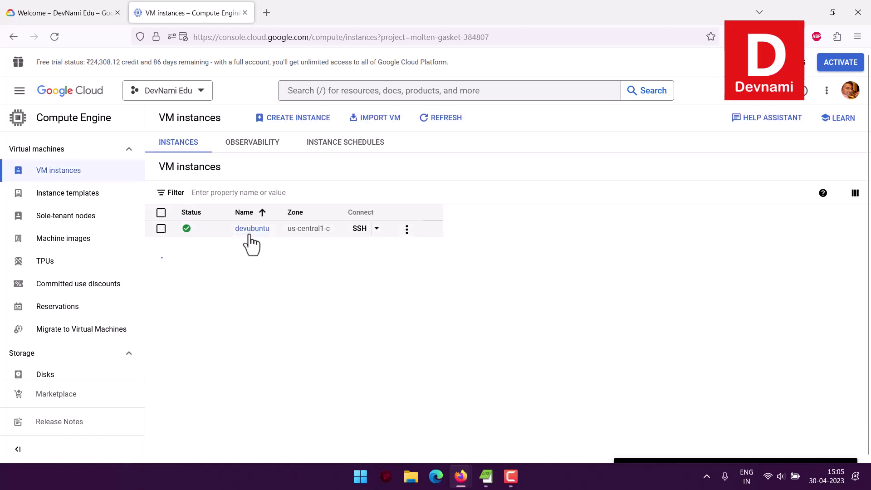
mouse_move(457, 467)
click(505, 418)
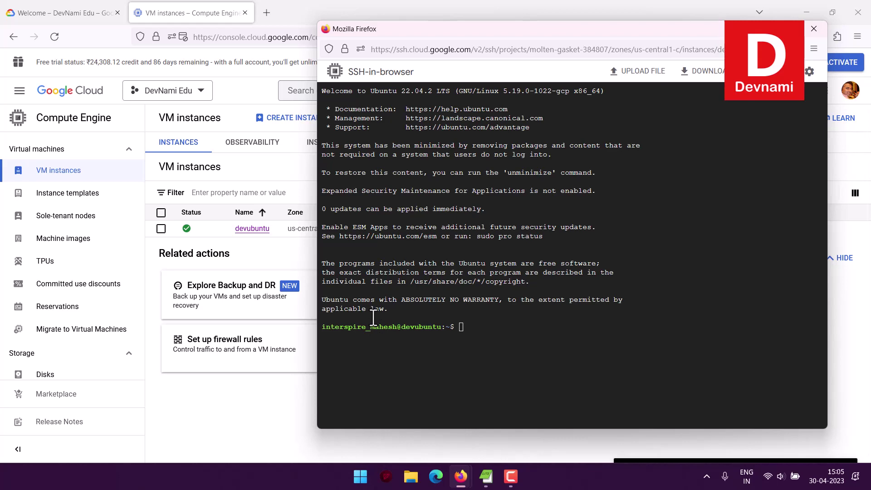
double_click(424, 30)
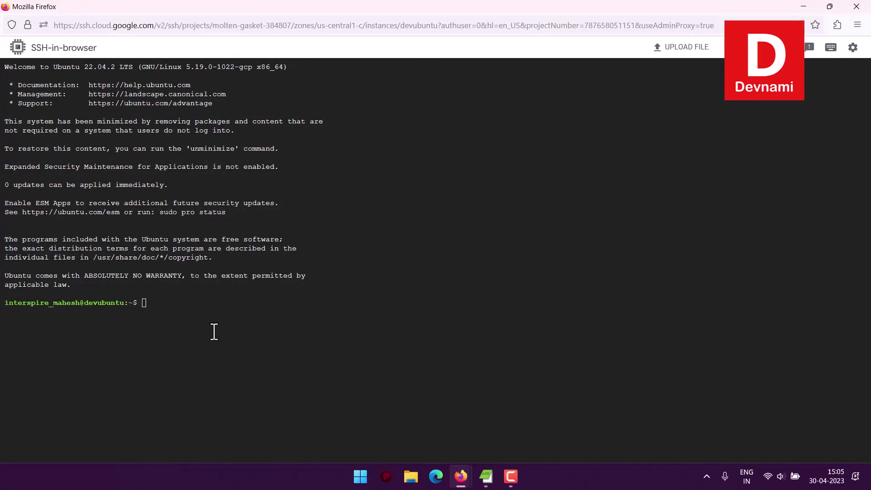
Run lsb_release -a in the devubuntu terminal to check the installed Ubuntu release
click(179, 306)
text(lsb_reea)
key(BackSpace)
key(BackSpace)
text(lease -a)
key(Return)
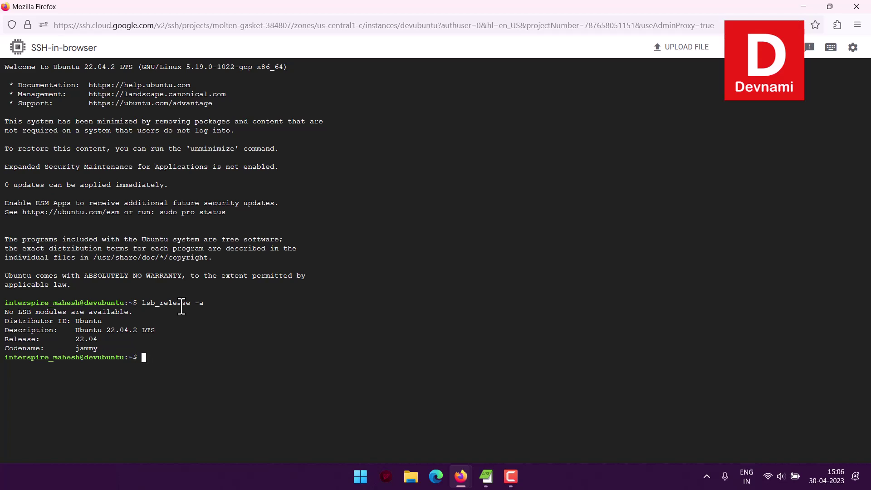
Restore the SSH window to its smaller size and end the devubuntu session with the exit command
double_click(183, 5)
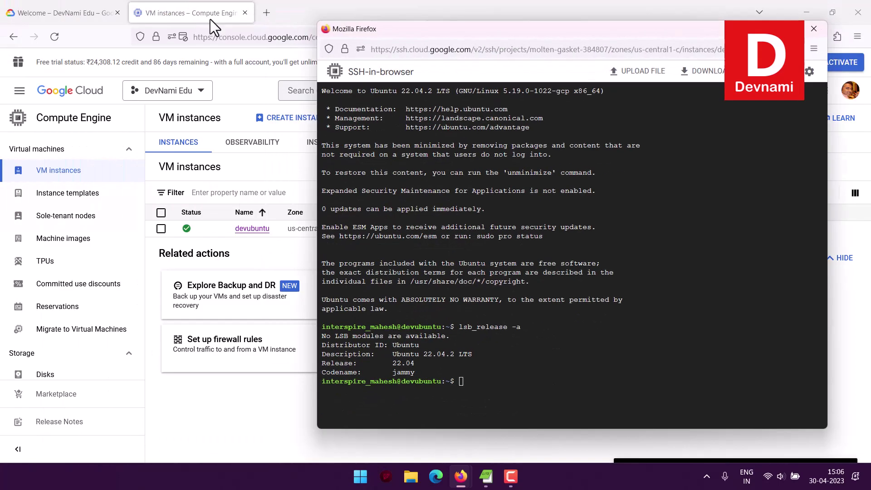
drag(375, 31, 341, 29)
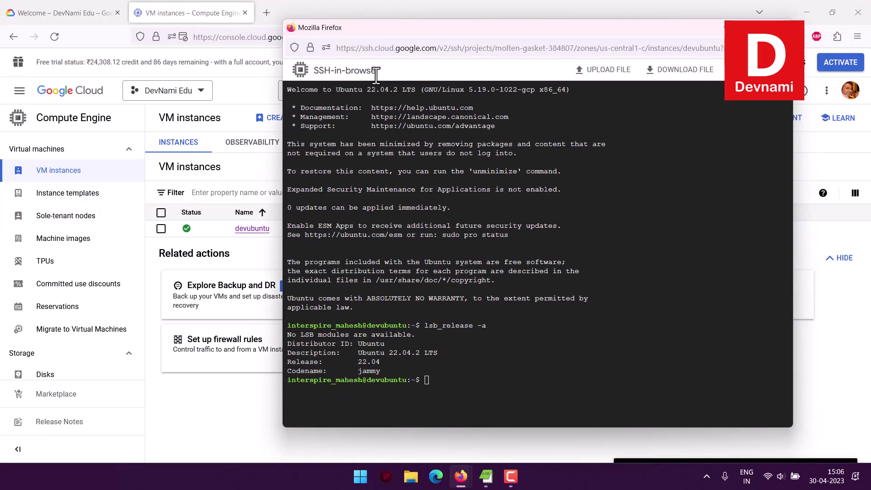
click(458, 378)
text(exit)
key(Return)
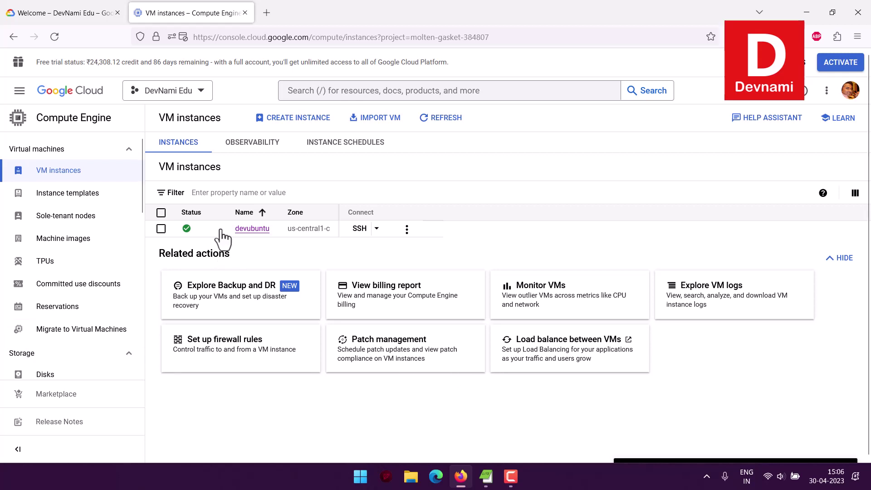
Select the devubuntu instance in the list and delete it together with its boot disk, confirming the deletion
click(161, 229)
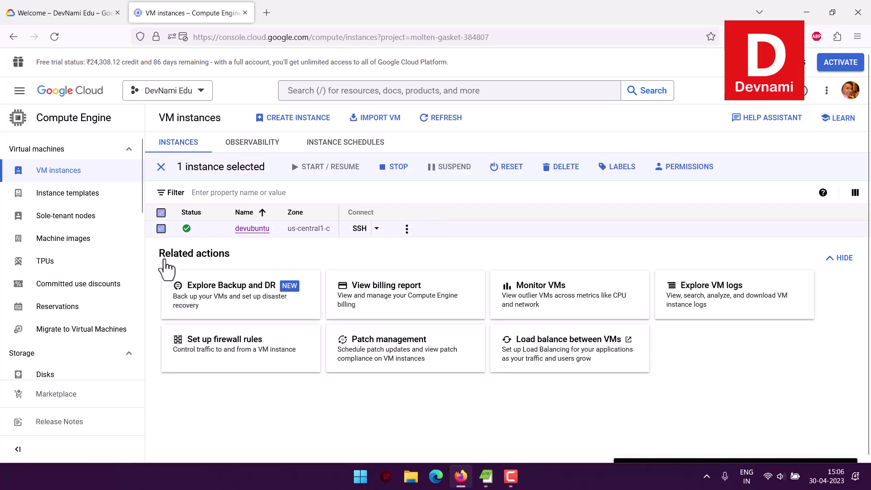
click(407, 228)
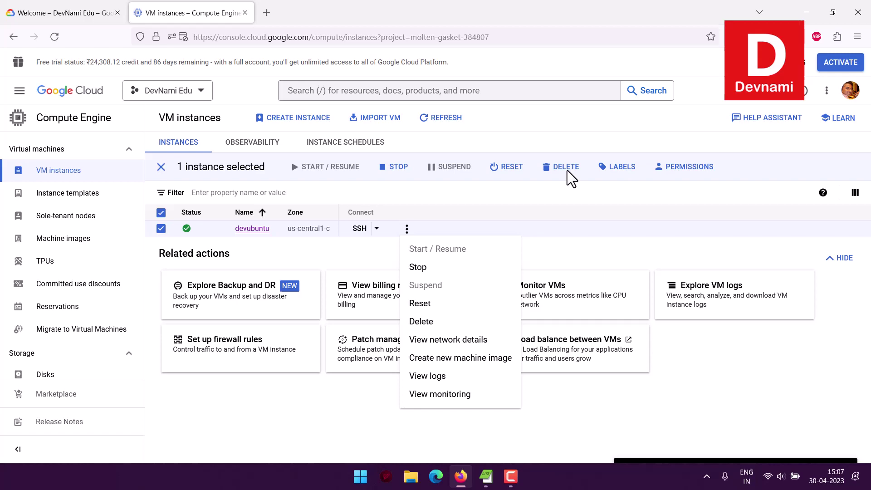
click(535, 134)
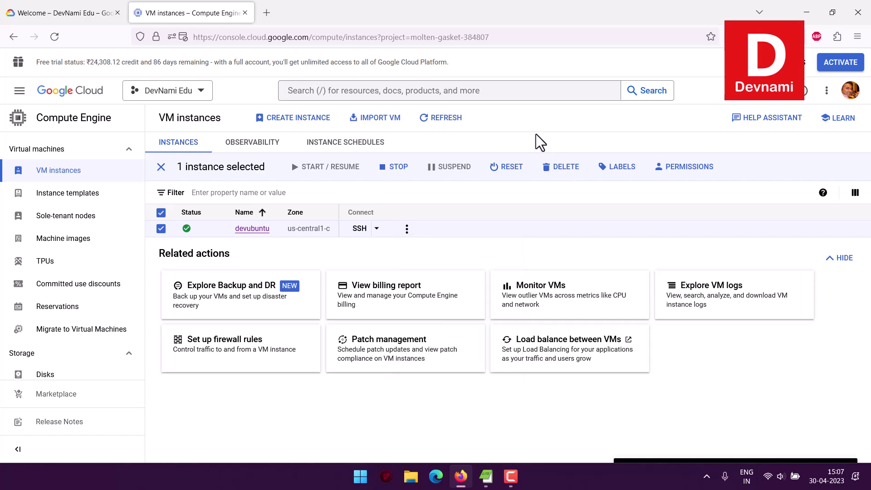
click(564, 168)
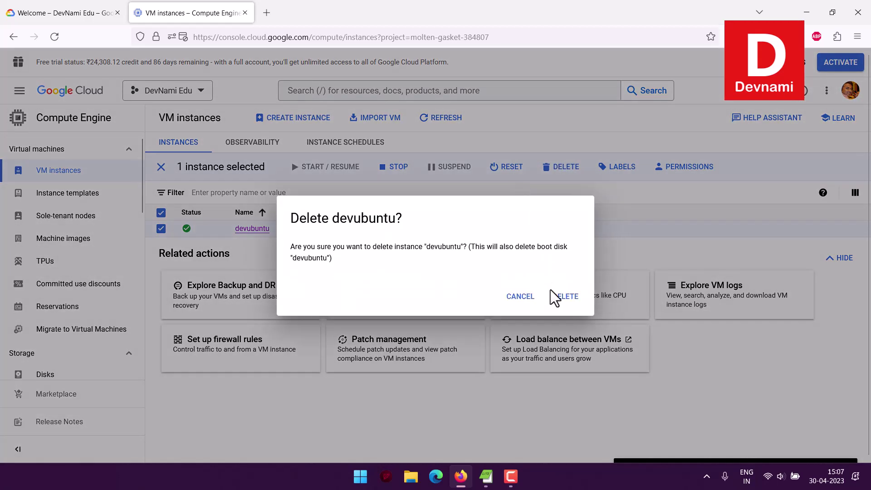
click(548, 294)
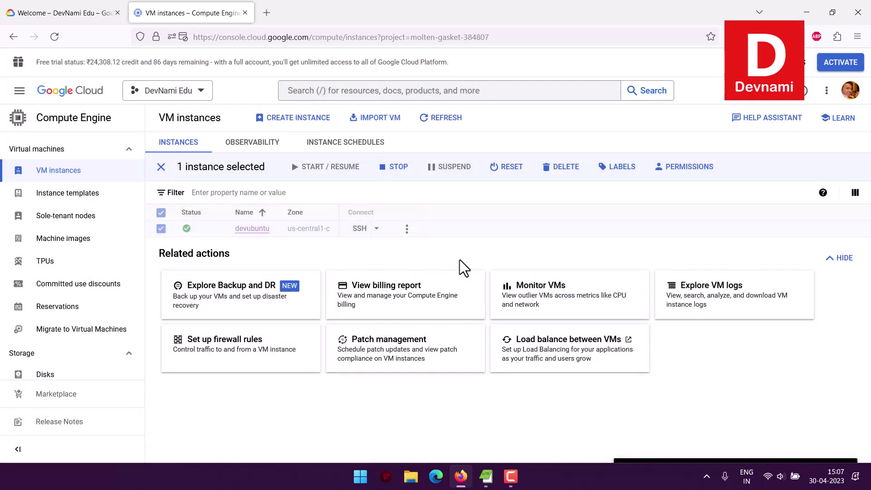